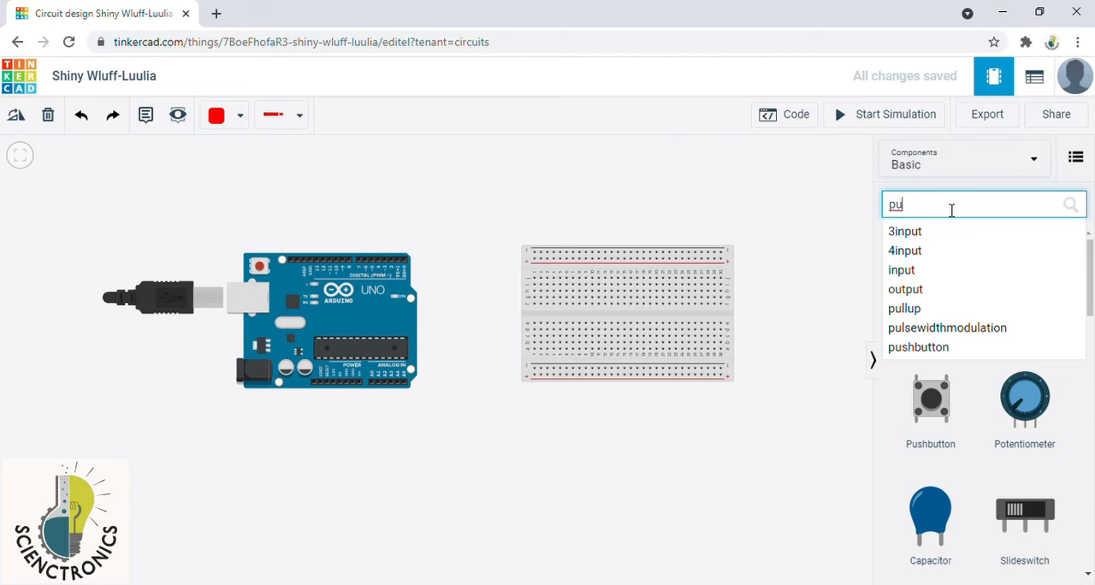
Step: Add three pushbuttons to the workspace above the breadboard
drag(932, 410, 575, 208)
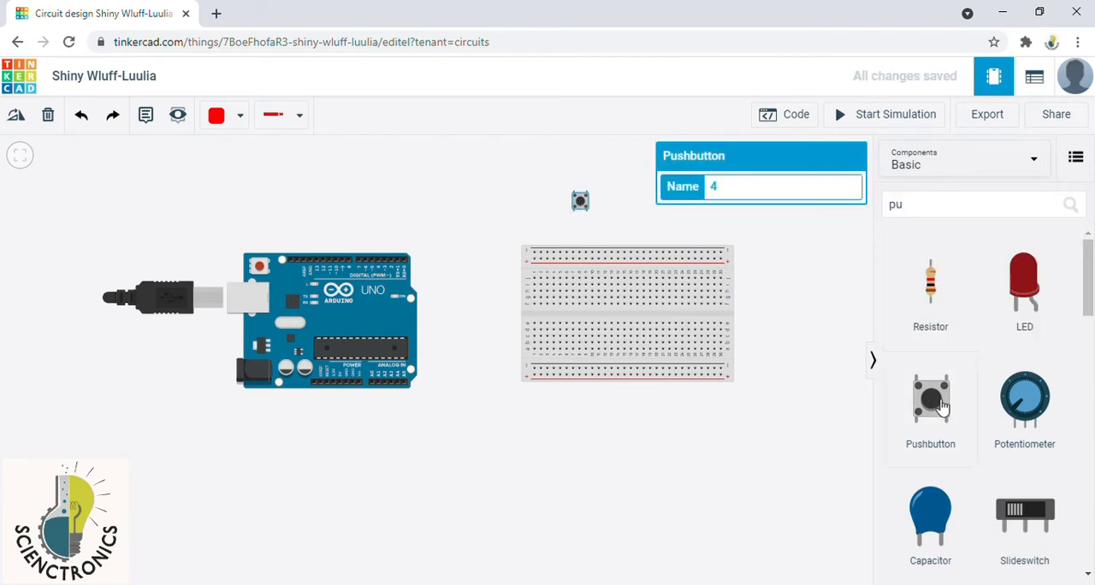
drag(941, 406, 631, 202)
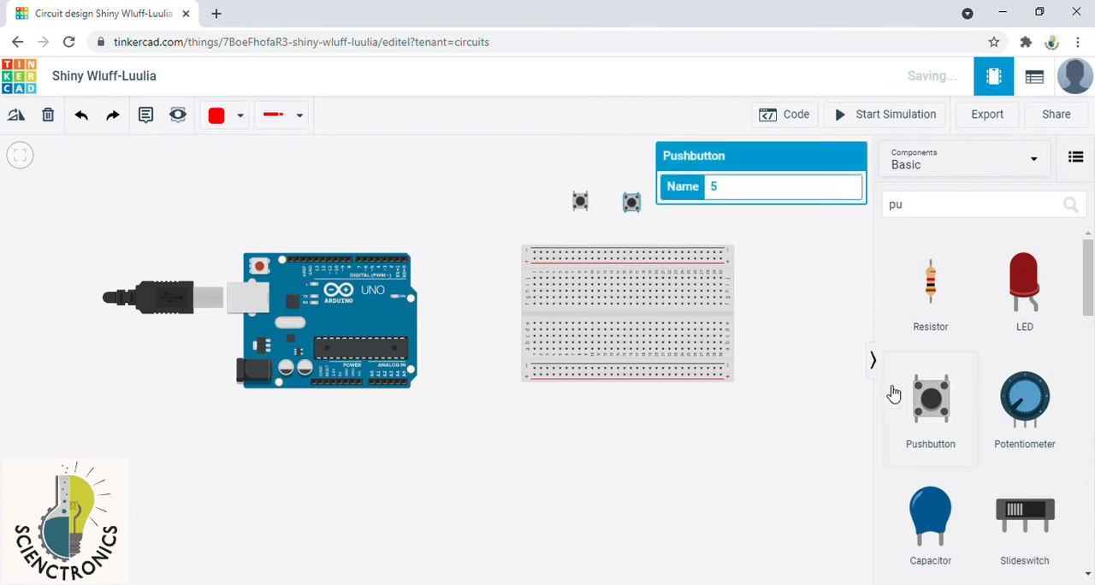
drag(928, 402, 737, 195)
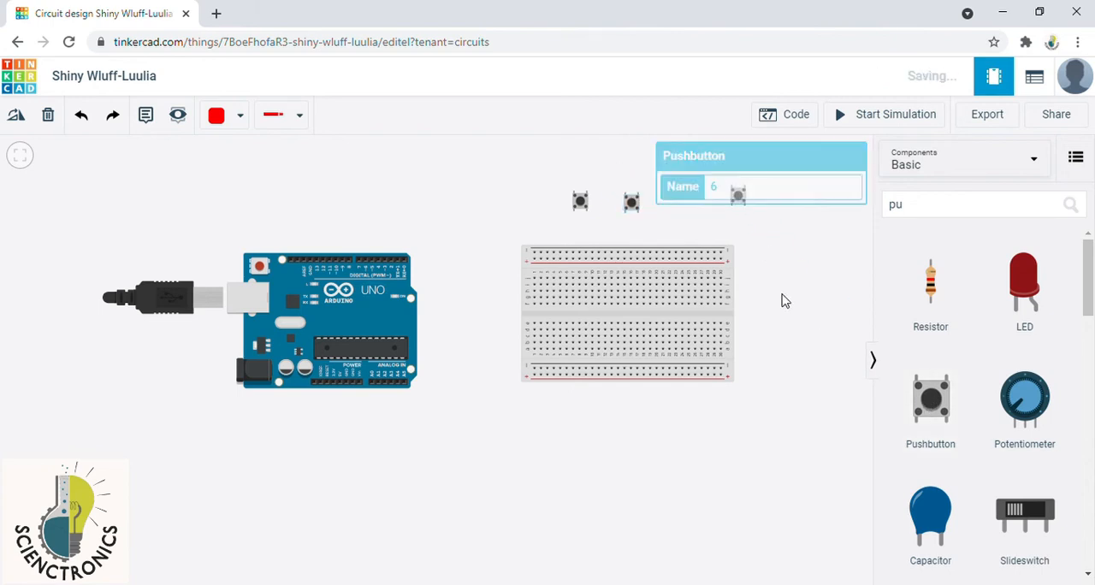
click(784, 300)
Step: Seat the three pushbuttons on the breadboard in a spaced row straddling its centre gap
drag(590, 209, 602, 317)
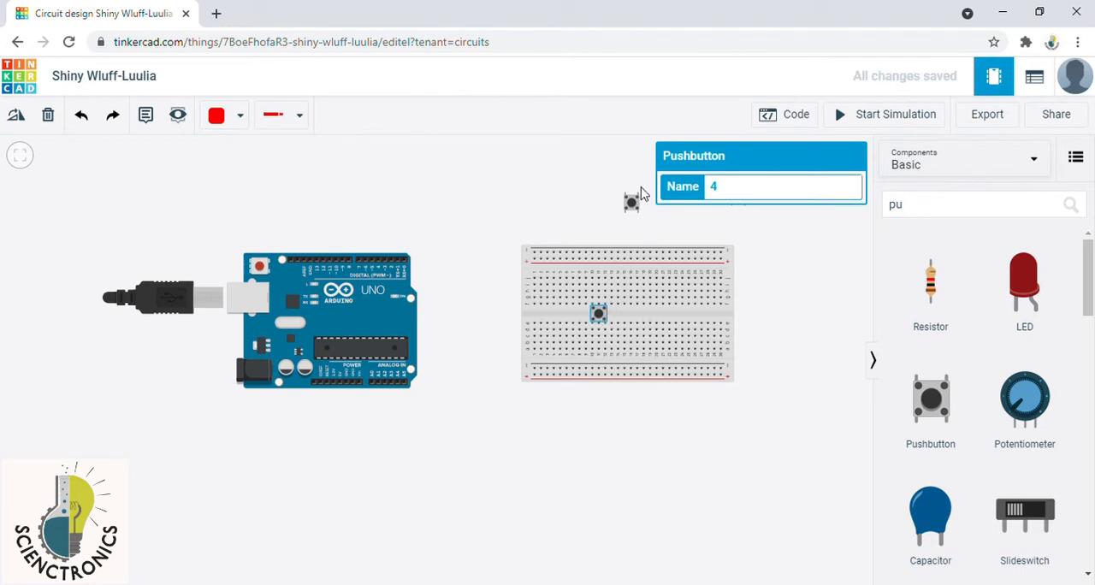
drag(632, 203, 637, 311)
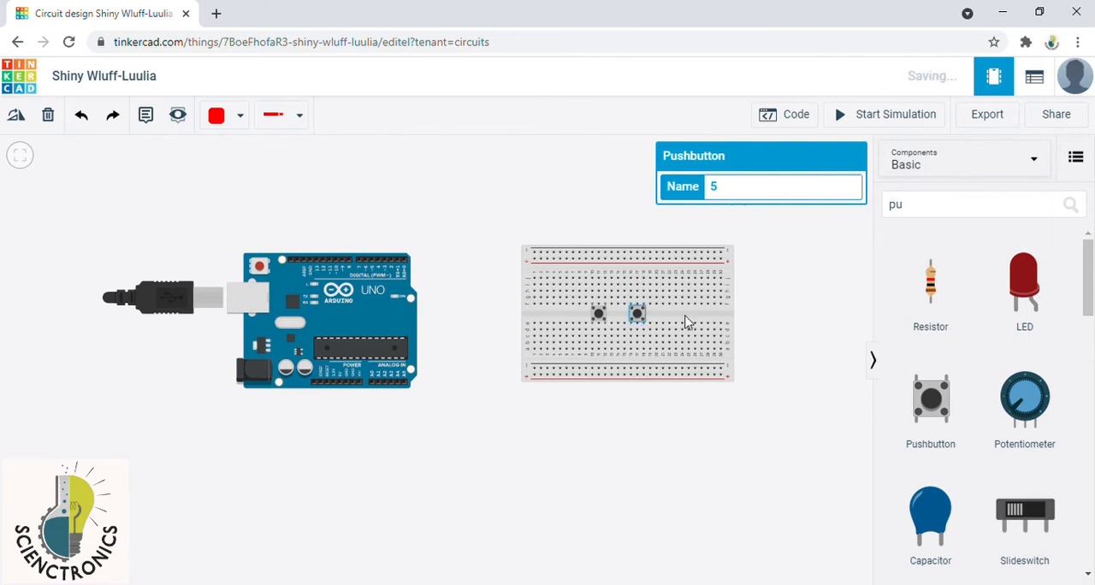
click(745, 315)
drag(737, 199, 676, 320)
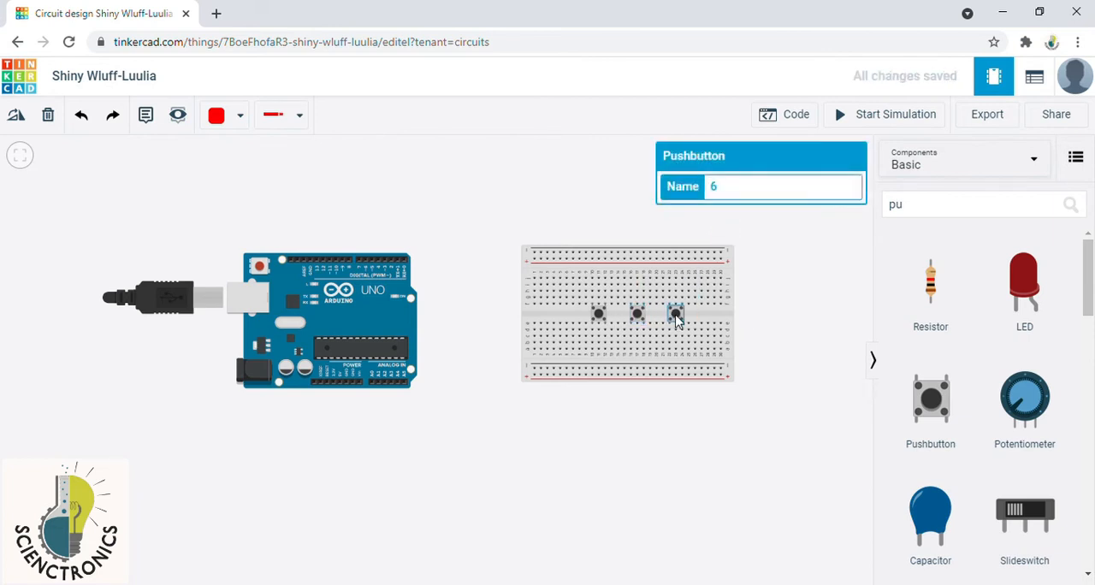
click(769, 312)
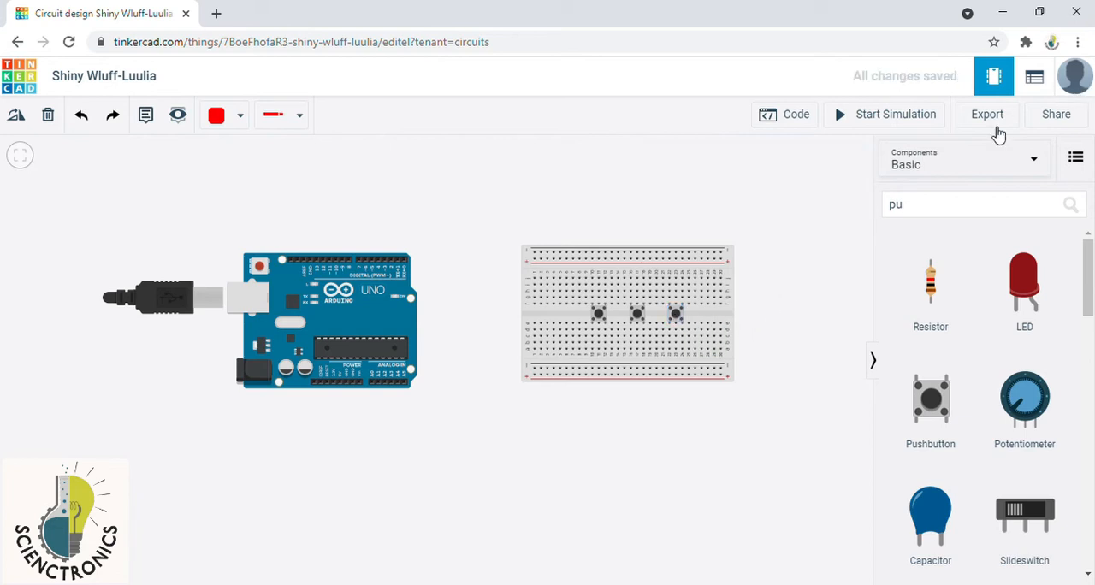
Step: Search the components for "buzzer" and place a Piezo above the breadboard
click(928, 210)
key(BackSpace)
key(BackSpace)
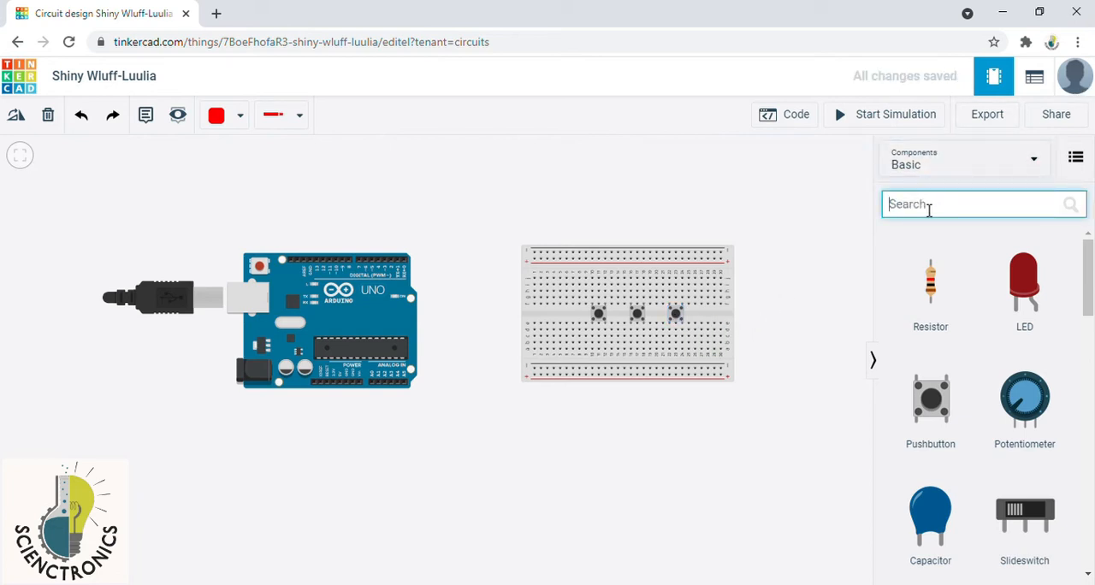
text(bu)
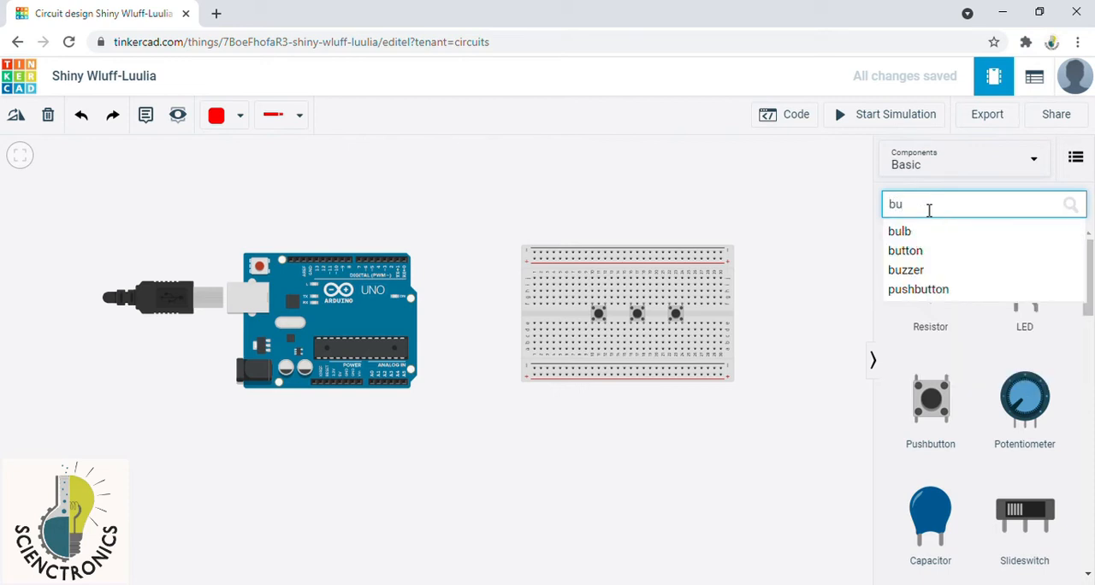
text(zzer)
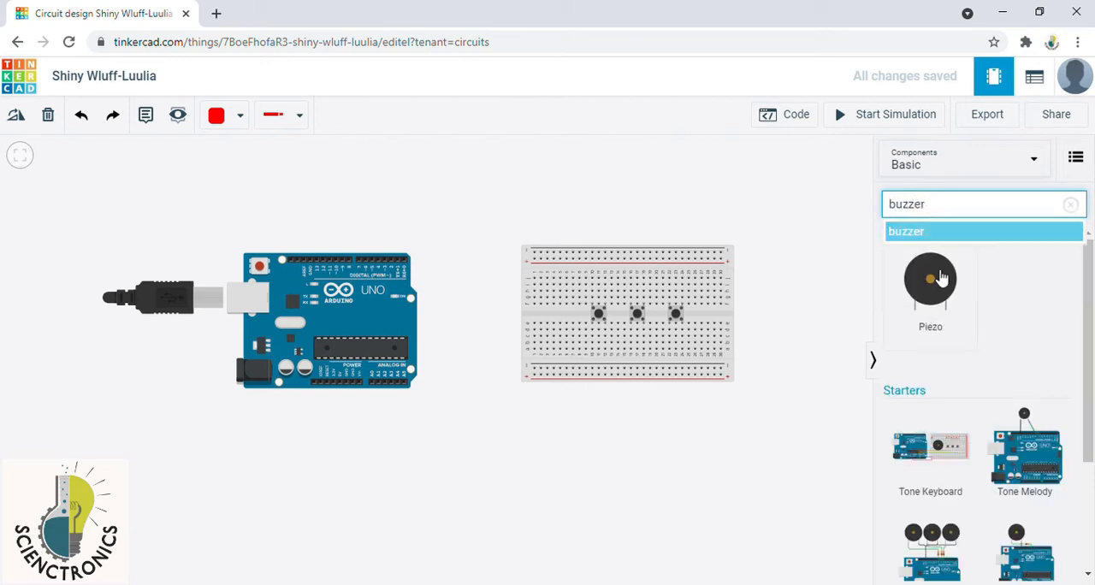
drag(930, 287, 564, 227)
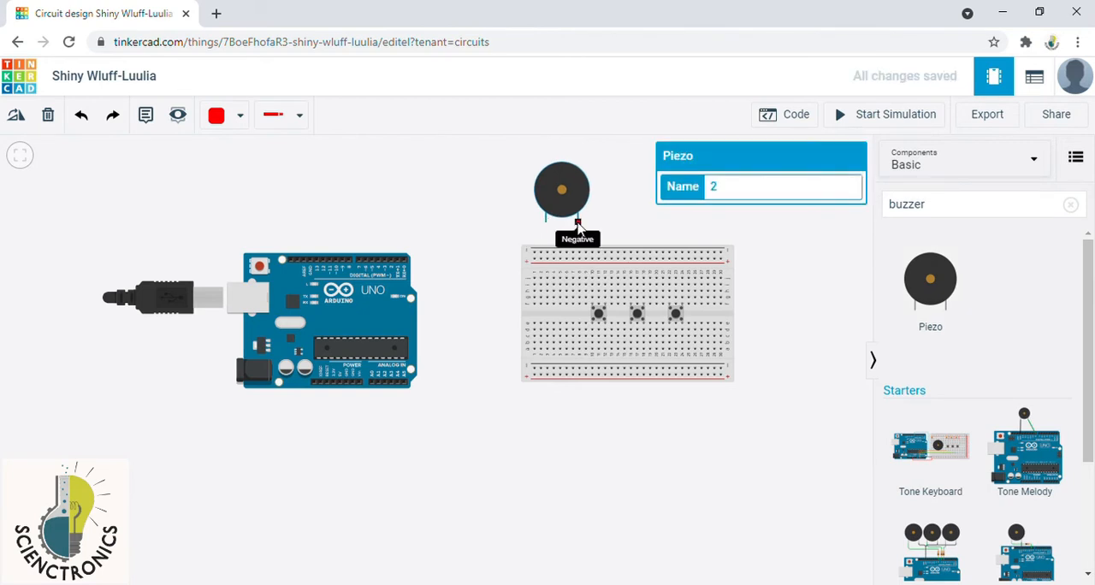
Step: Rotate the piezo so its terminals face left and seat it across the breadboard's centre gap, left of the pushbuttons
click(16, 116)
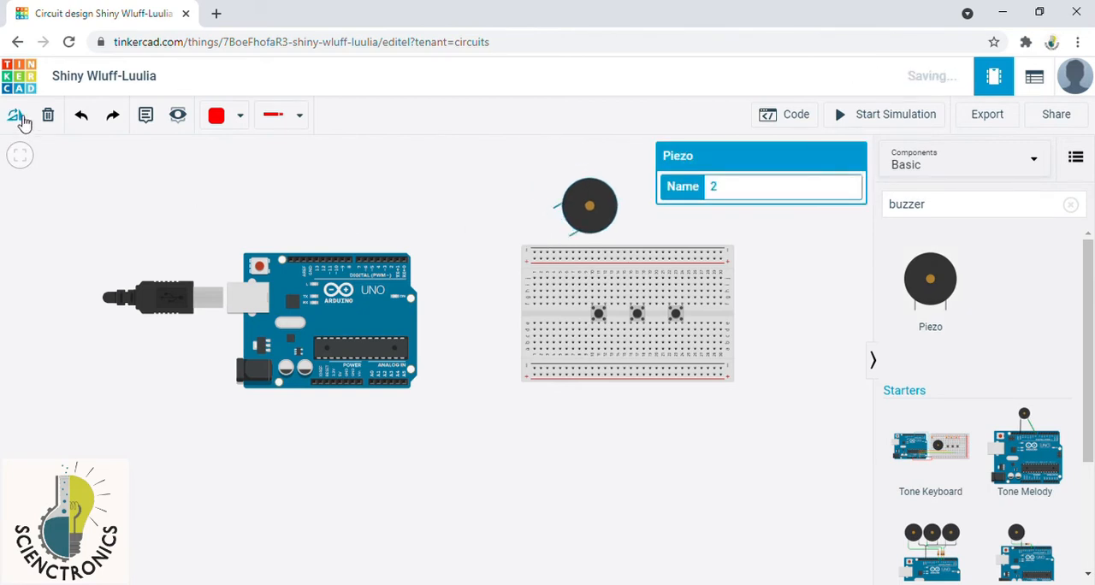
click(16, 116)
drag(606, 210, 575, 325)
click(767, 319)
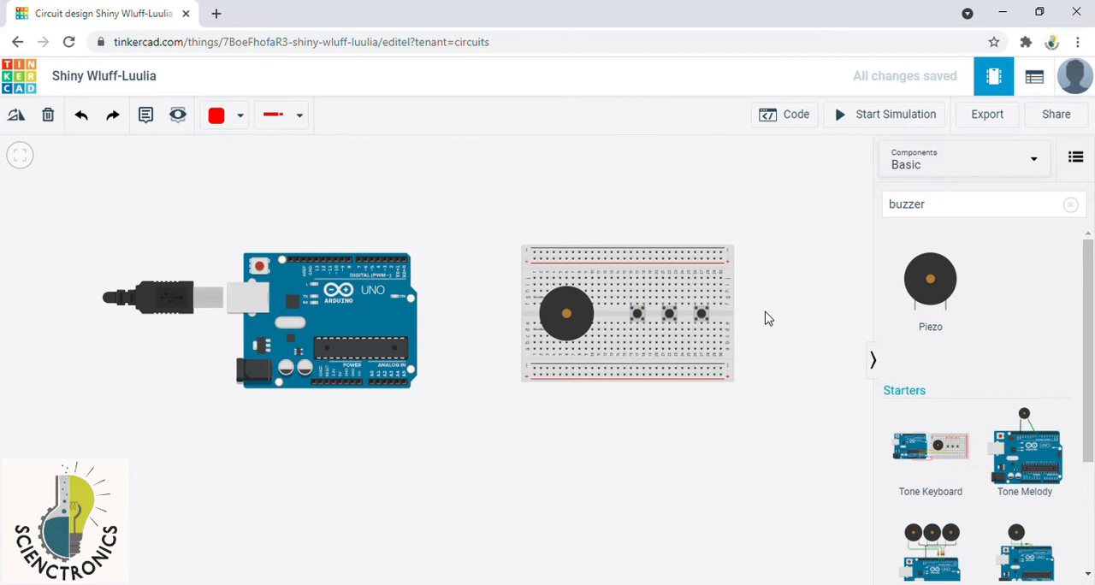
Step: Run a red wire from the Arduino's 5V pin beneath the board to the breadboard's lower positive rail
click(245, 120)
click(376, 193)
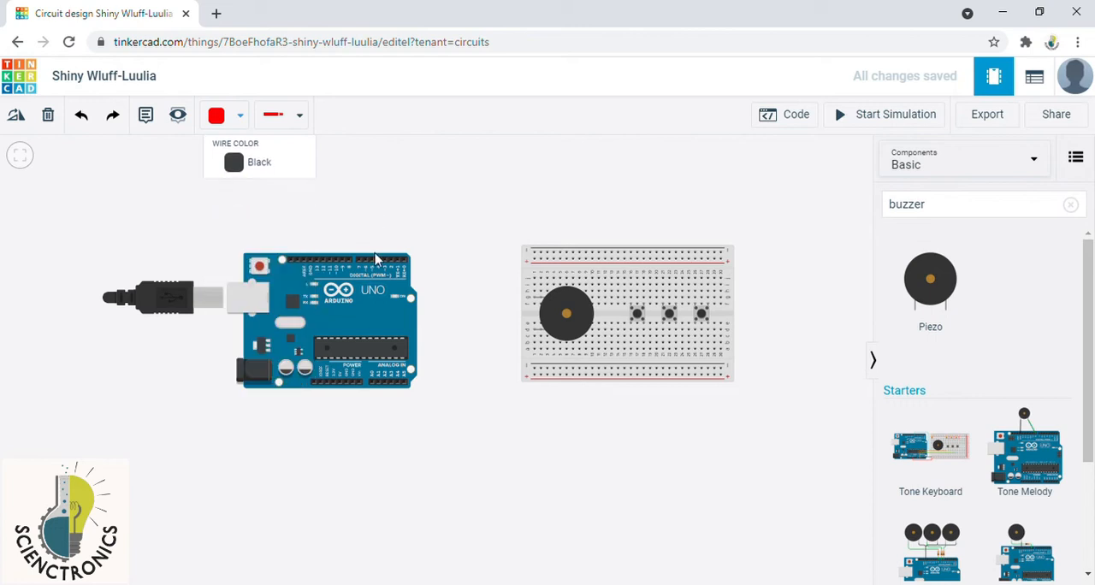
scroll(386, 396, up, 1)
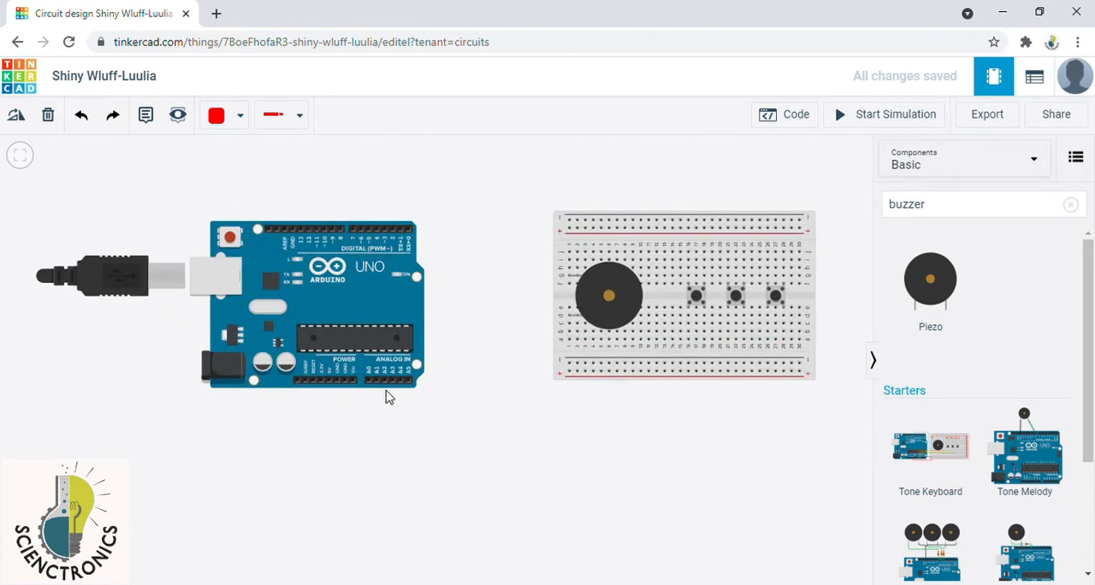
click(329, 382)
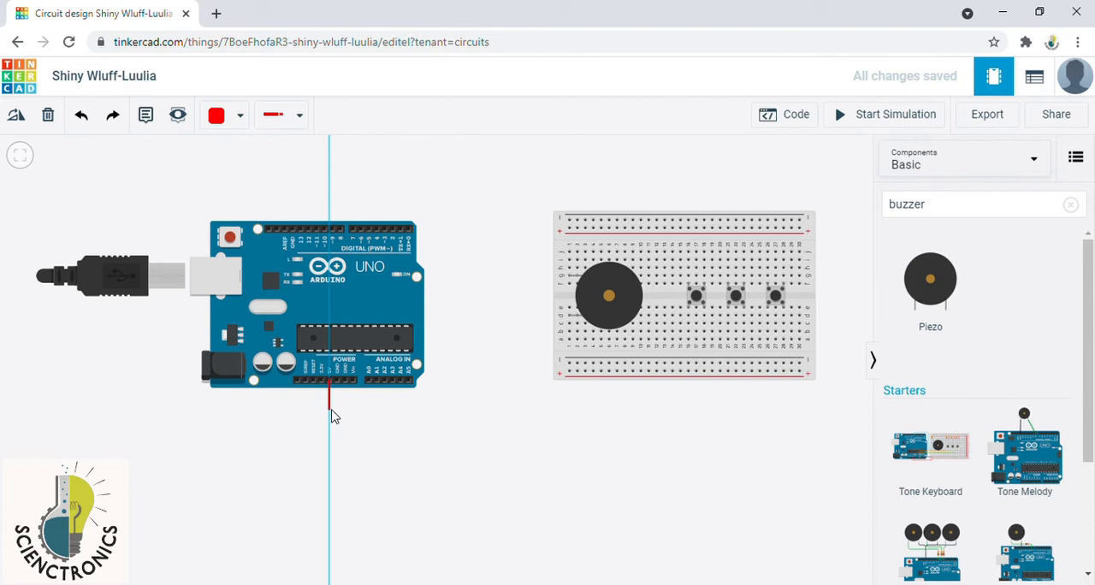
click(332, 410)
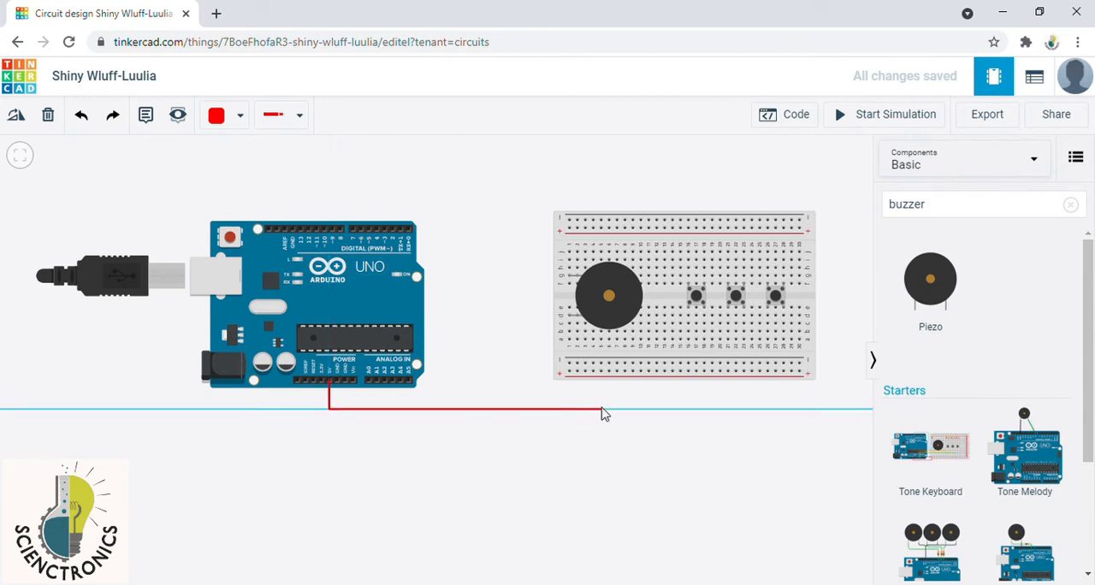
click(600, 409)
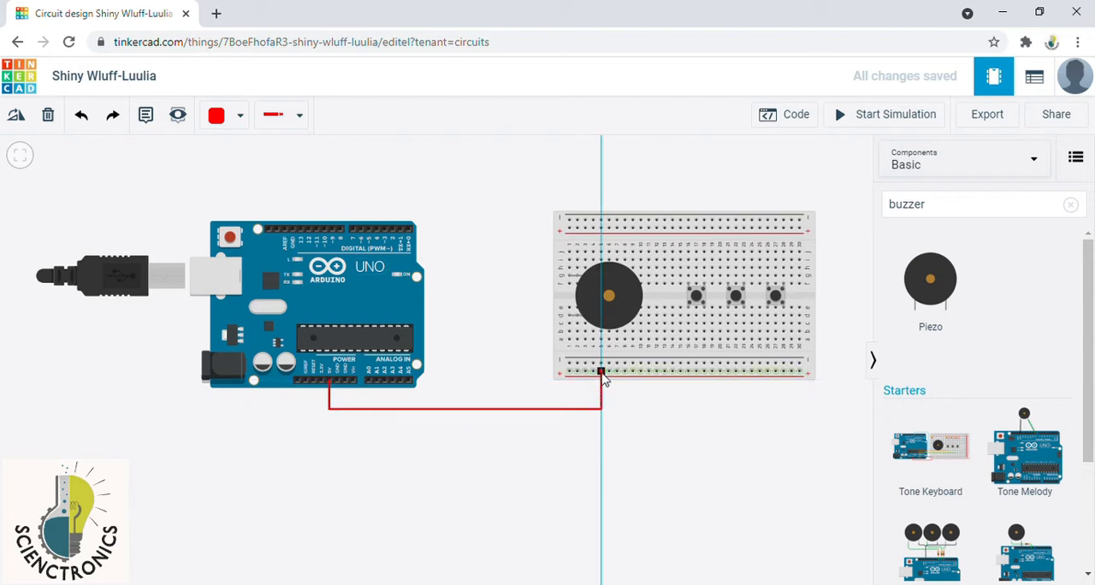
click(601, 376)
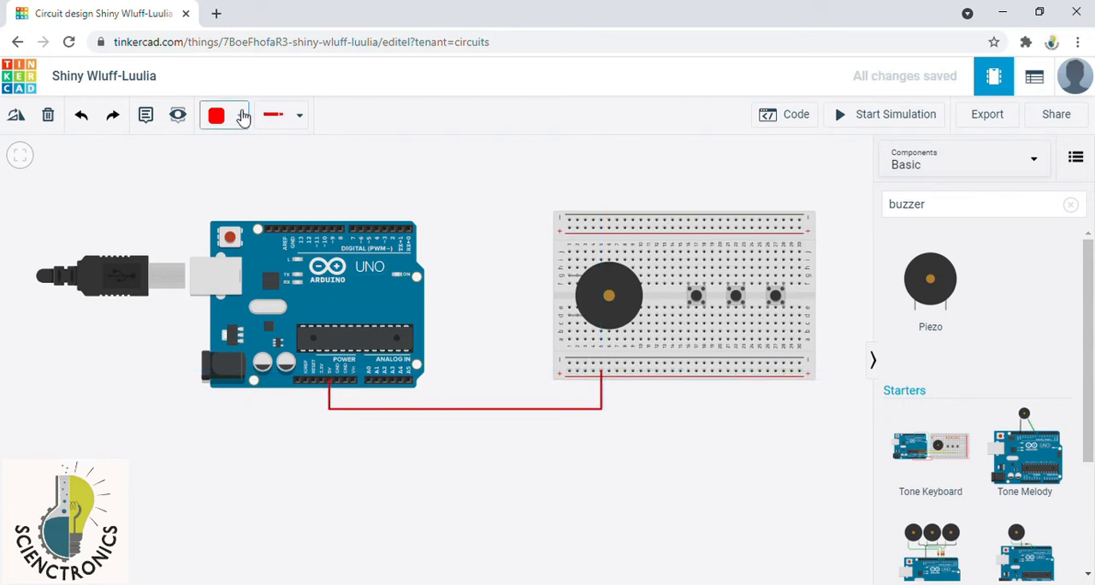
Step: Run a black wire from an Arduino GND pin beside 5V to the breadboard's lower negative rail
click(240, 115)
click(259, 170)
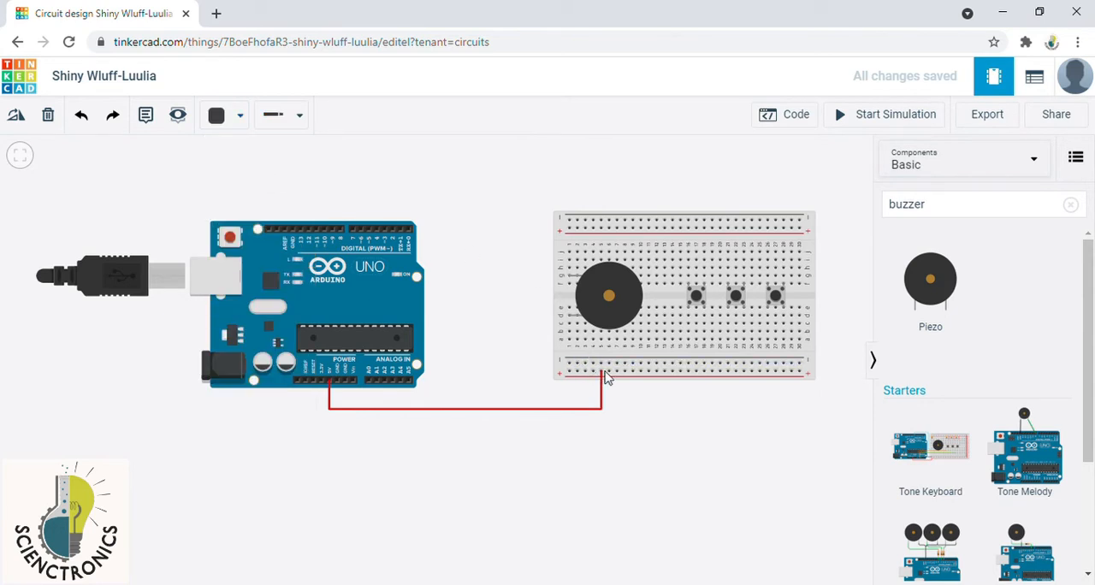
click(346, 382)
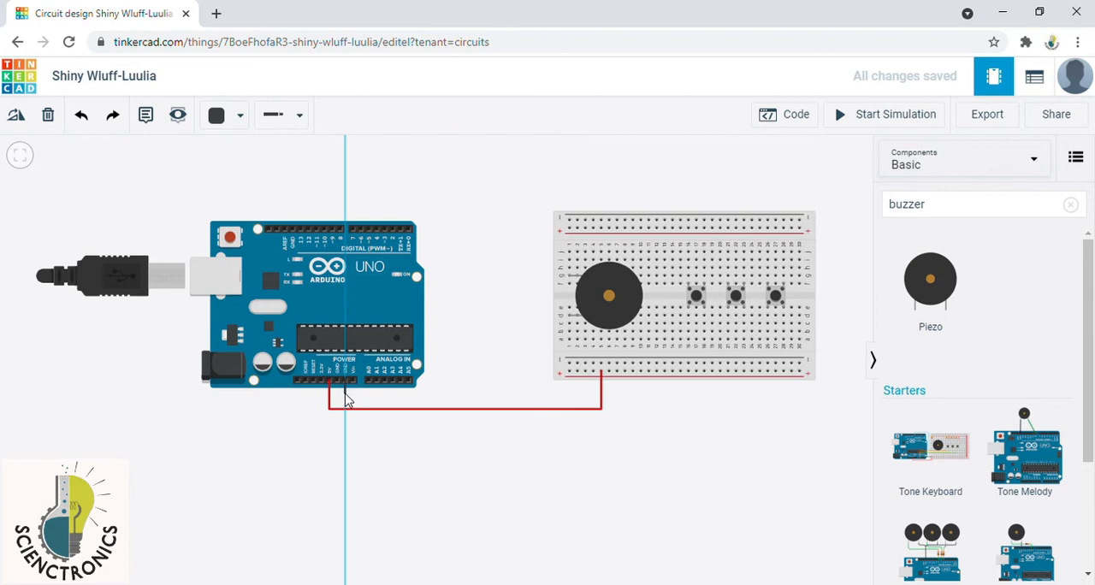
click(345, 397)
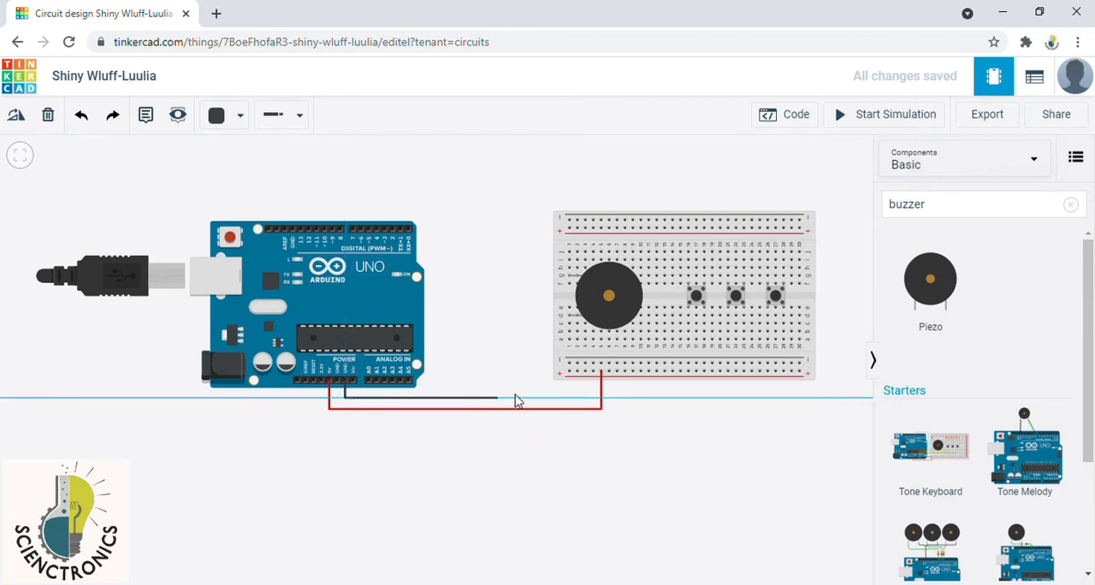
click(584, 393)
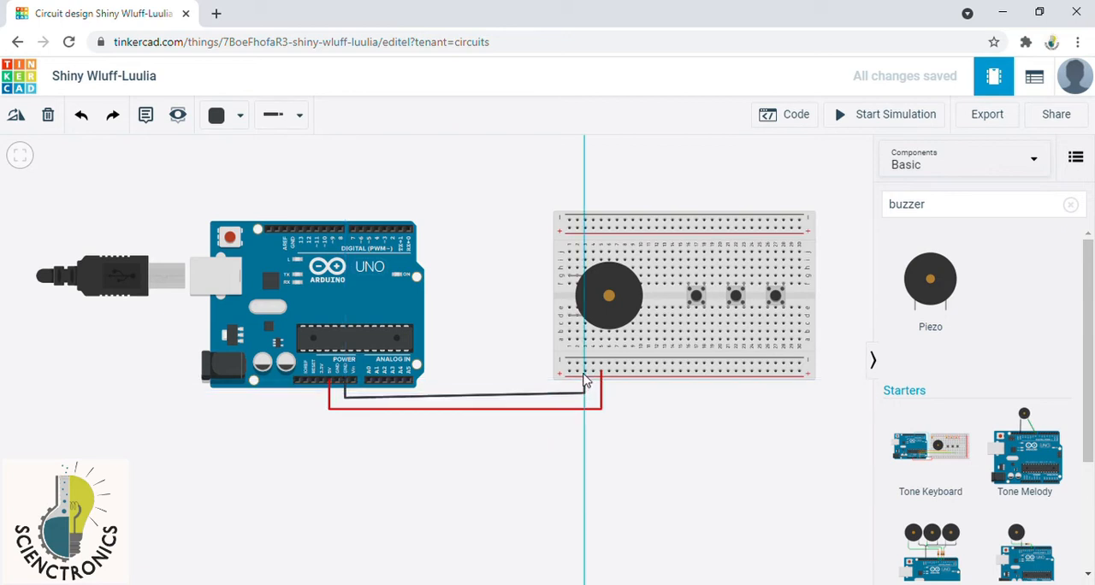
click(585, 364)
click(748, 423)
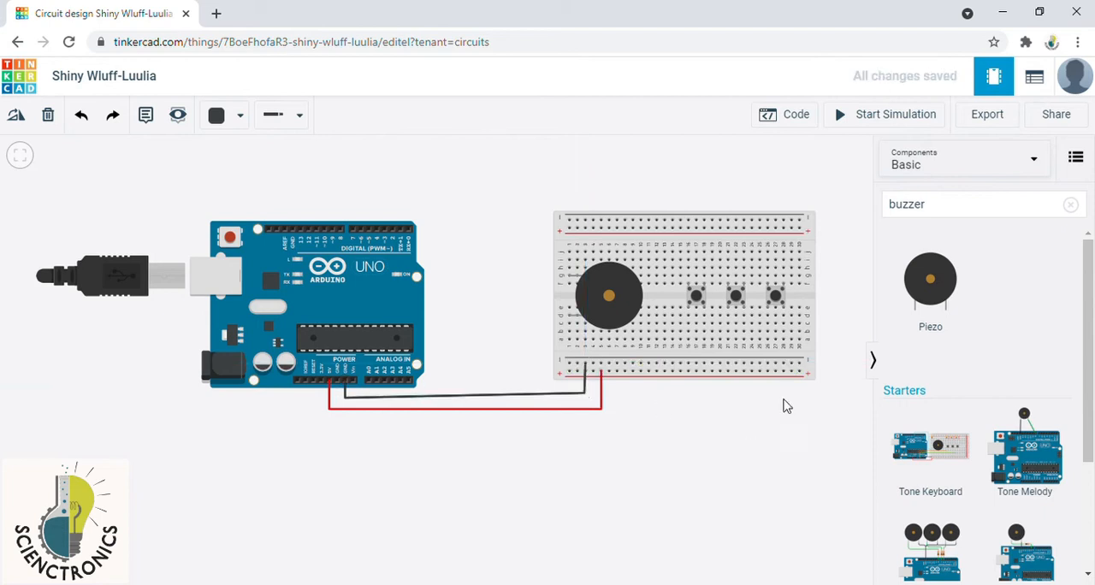
Step: Link the breadboard's two negative rails with a black wire and its two positive rails with a red wire, near the right end
click(791, 366)
click(792, 222)
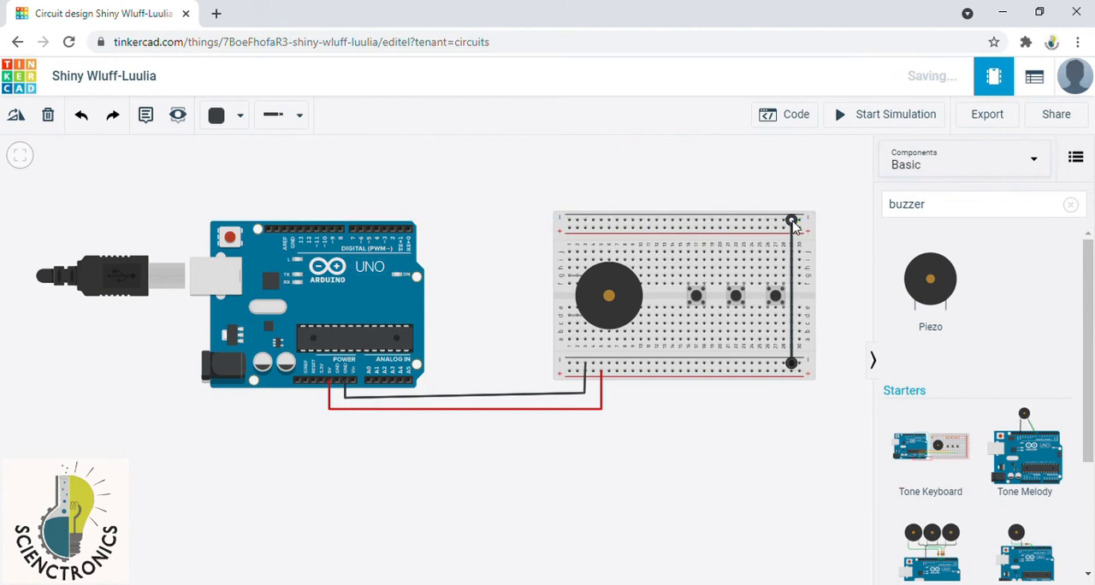
click(240, 115)
click(254, 205)
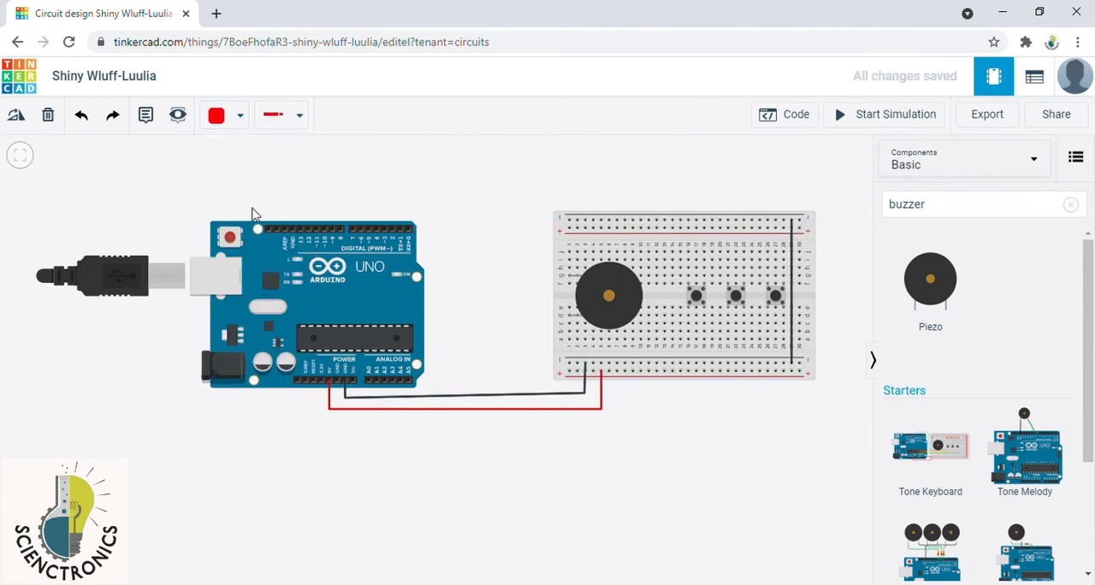
click(801, 372)
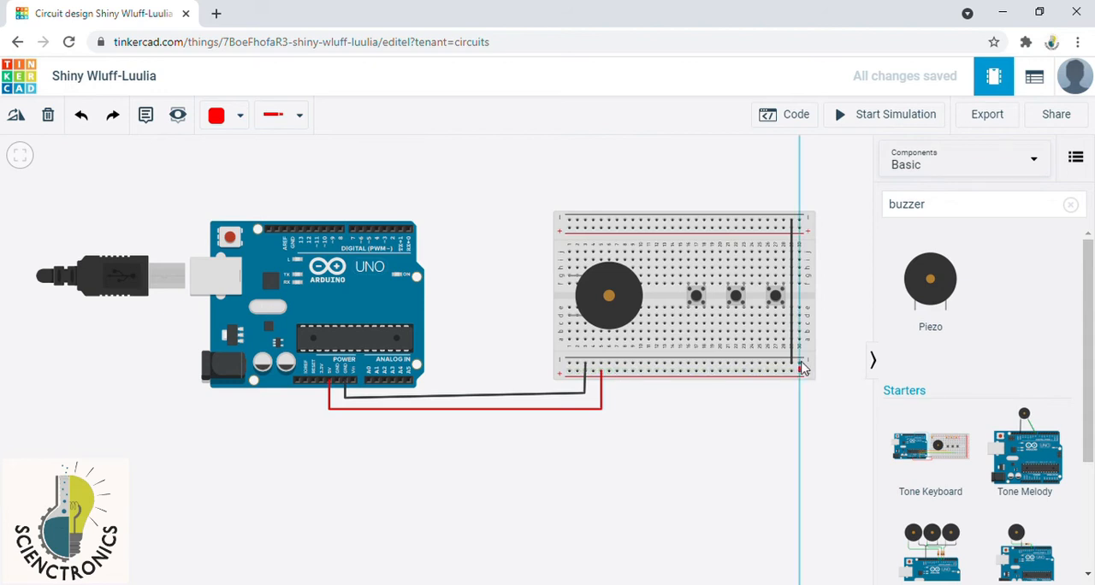
click(798, 228)
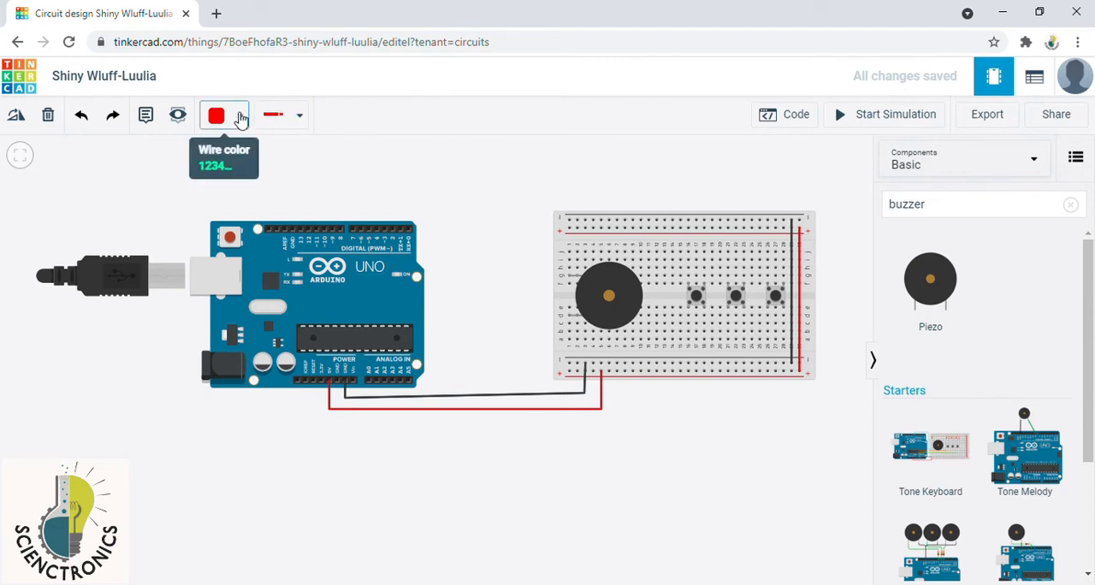
Step: Run a blue wire from Arduino pin D8 around the board to the breadboard column of the piezo's lower terminal
click(240, 117)
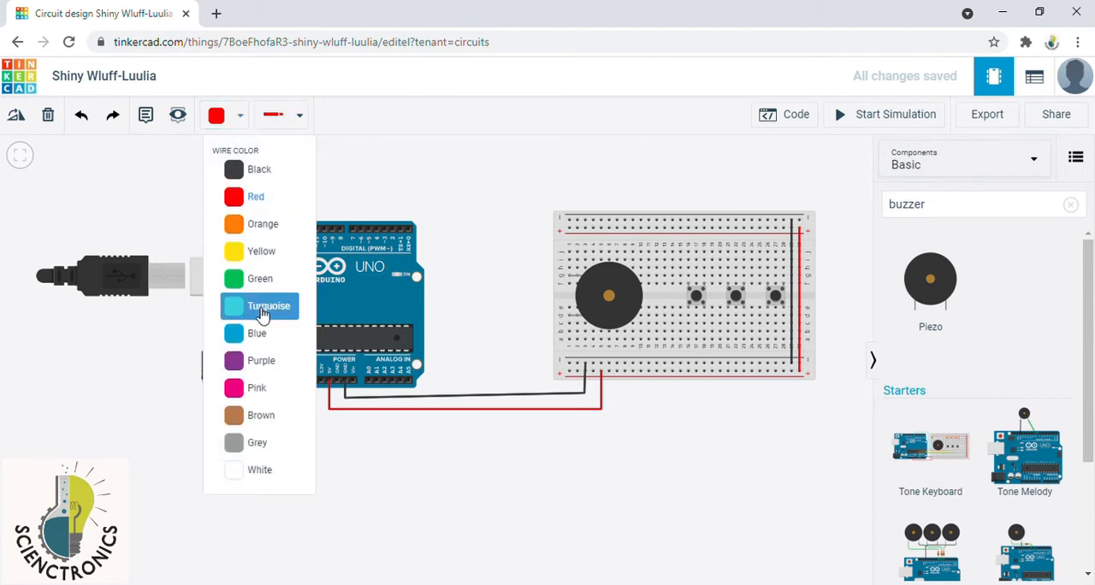
click(261, 335)
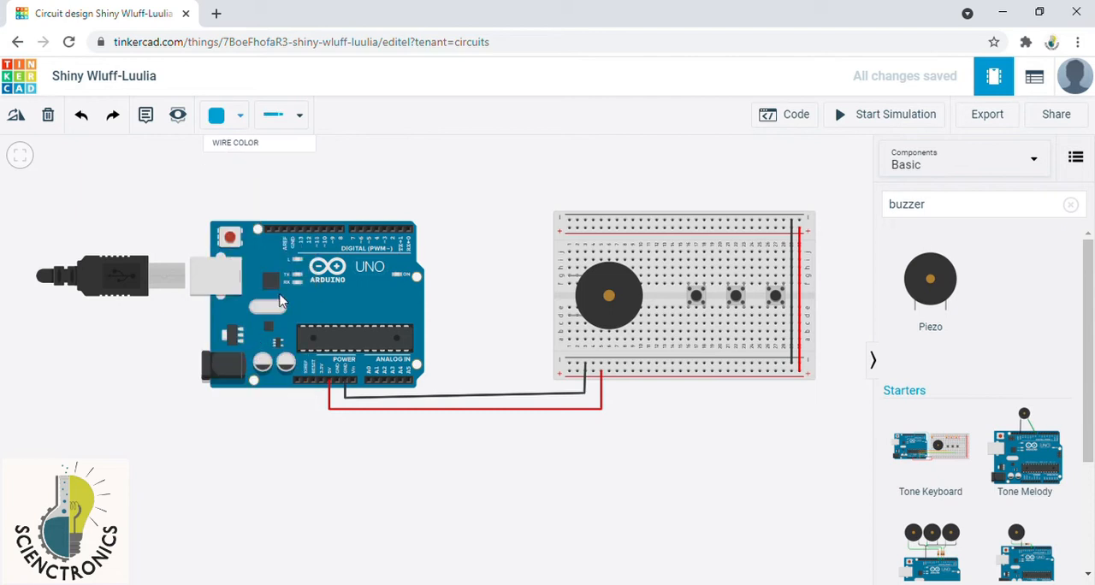
click(339, 228)
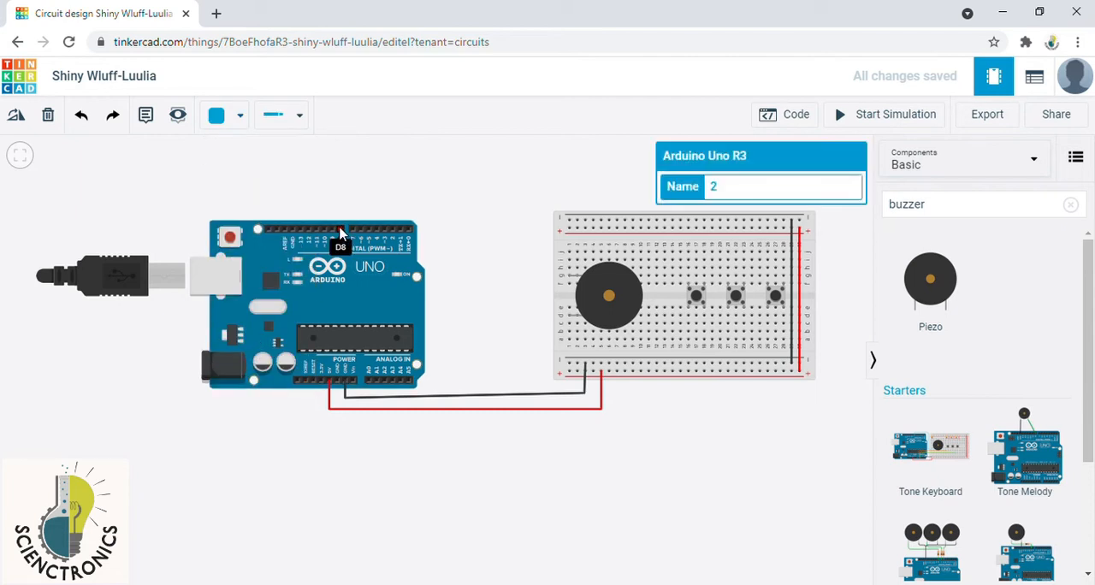
click(341, 228)
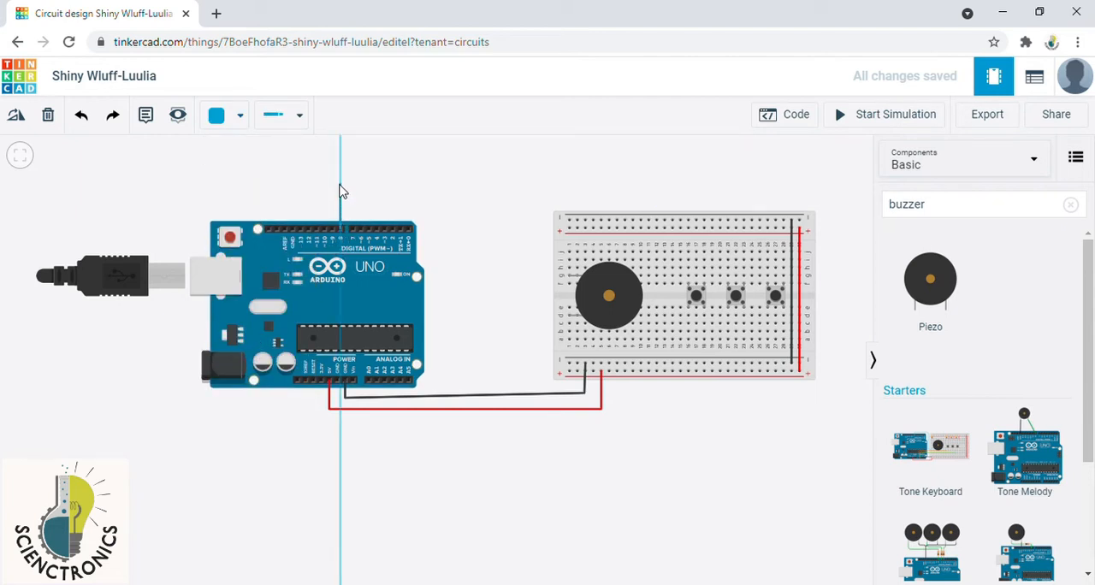
click(340, 185)
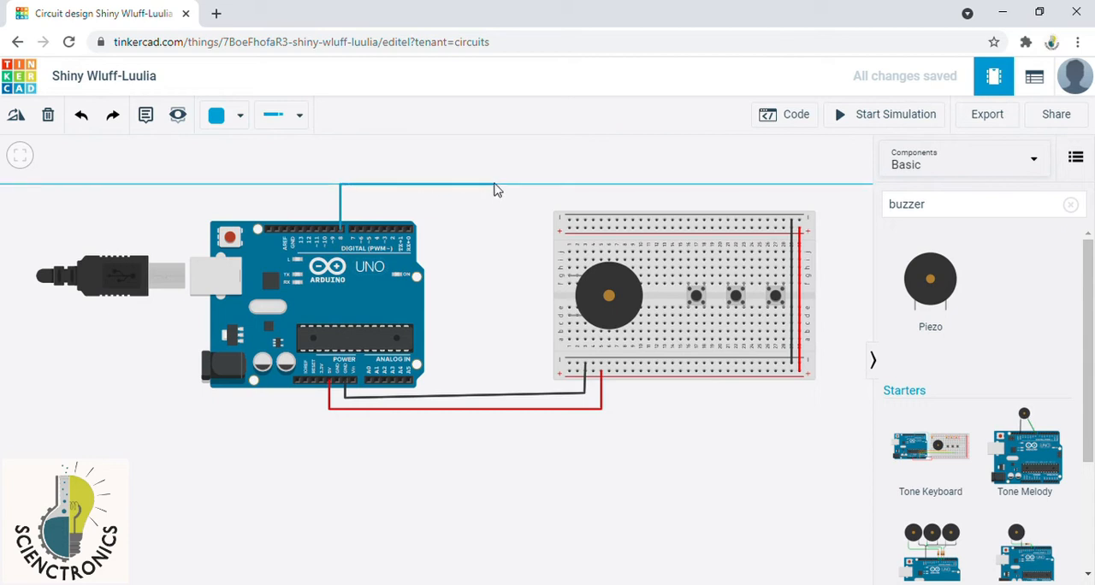
click(513, 185)
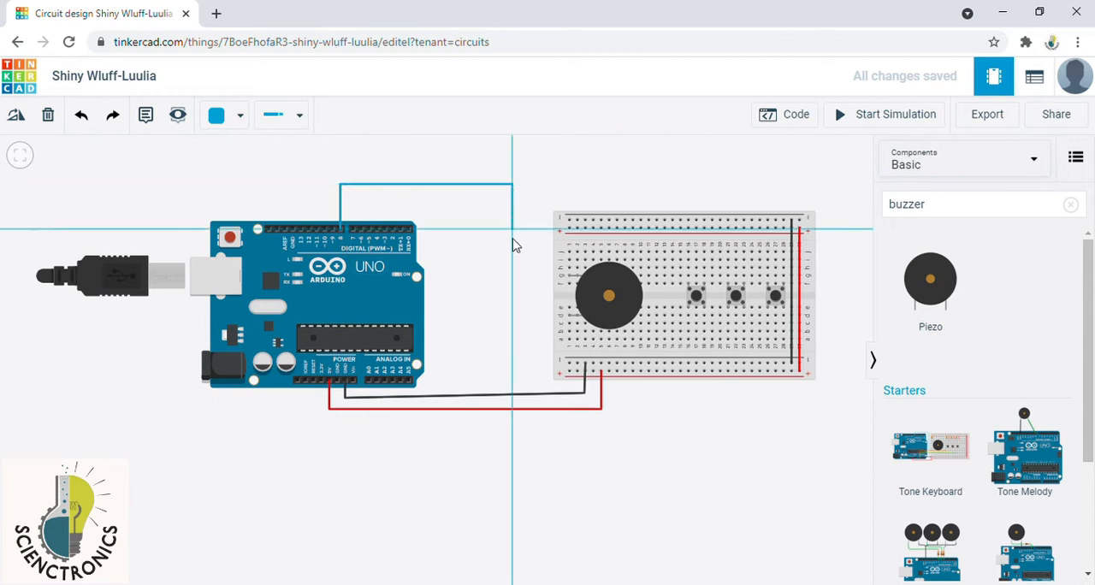
click(513, 326)
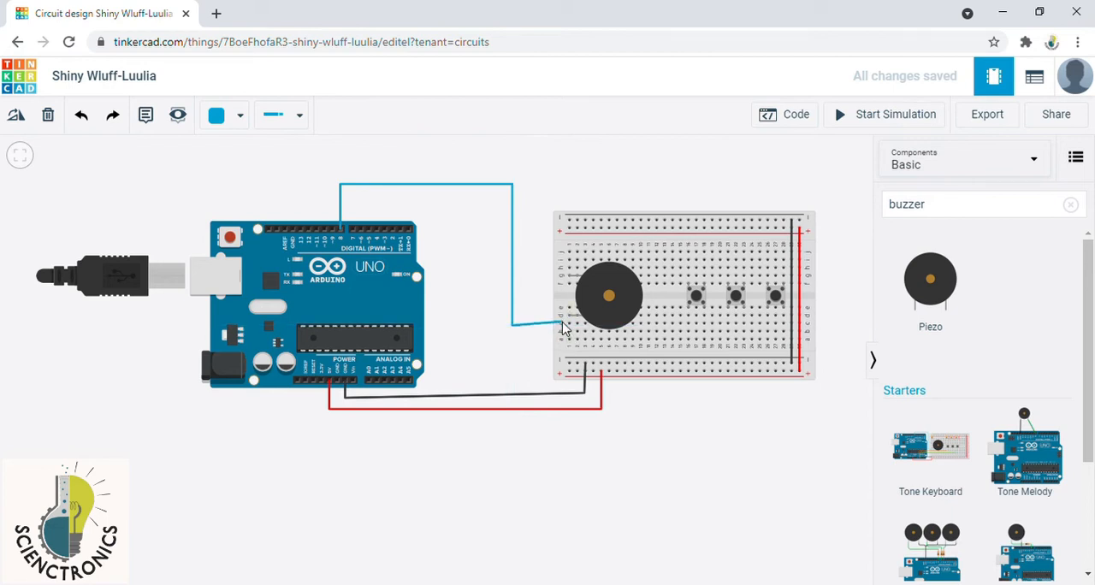
click(569, 325)
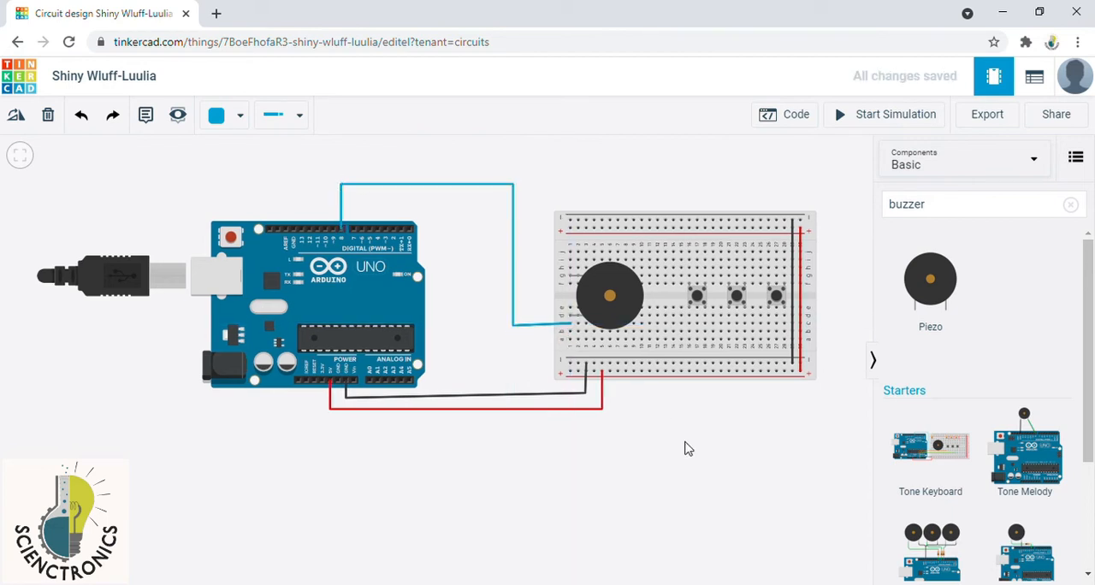
Step: Run an orange wire from Arduino pin A0 to the lower breadboard column of the first pushbutton's left terminal
click(242, 115)
click(264, 224)
click(370, 370)
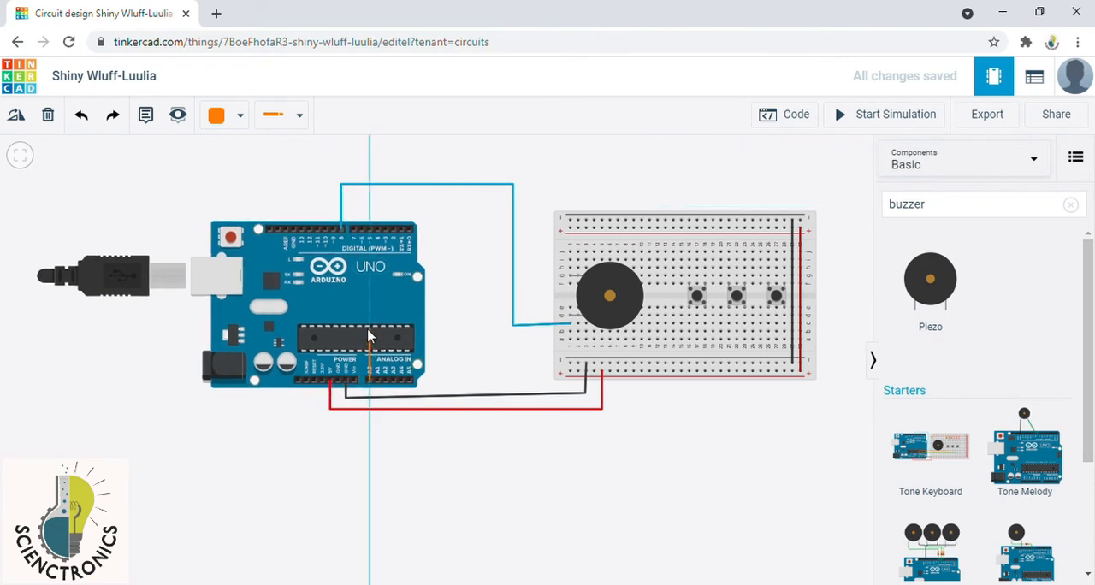
click(369, 330)
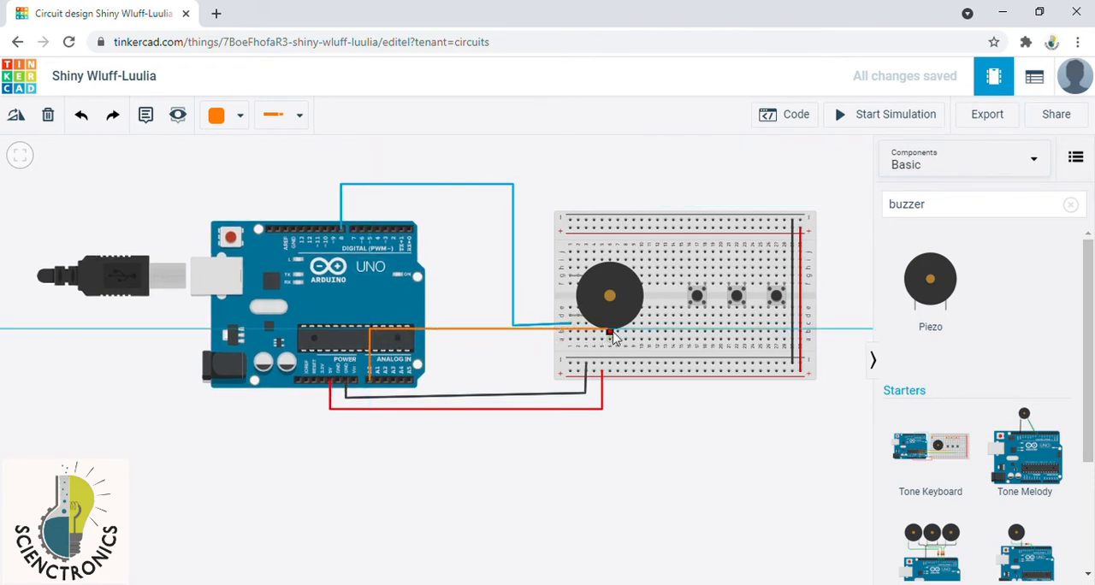
click(680, 332)
drag(681, 334, 689, 333)
click(717, 423)
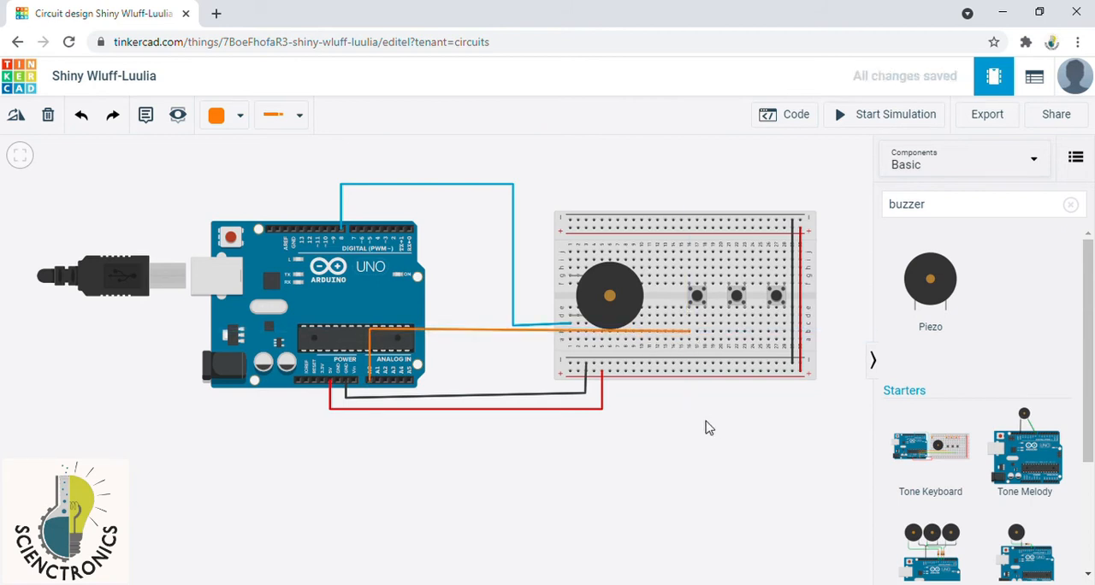
Step: Run a yellow wire from Arduino pin A1 to the lower breadboard column of the second pushbutton's left terminal
click(240, 114)
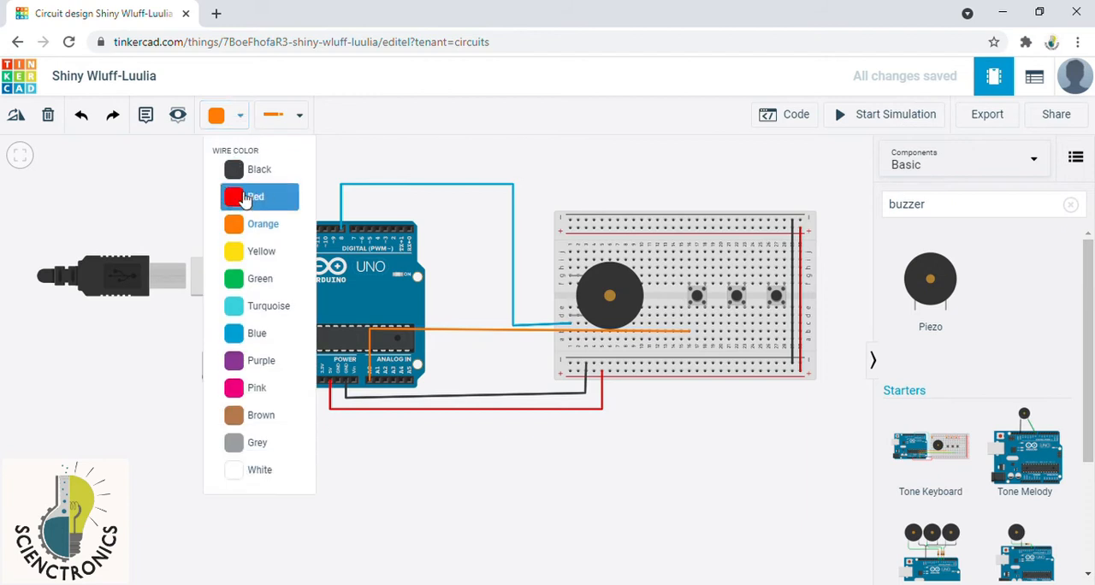
click(256, 259)
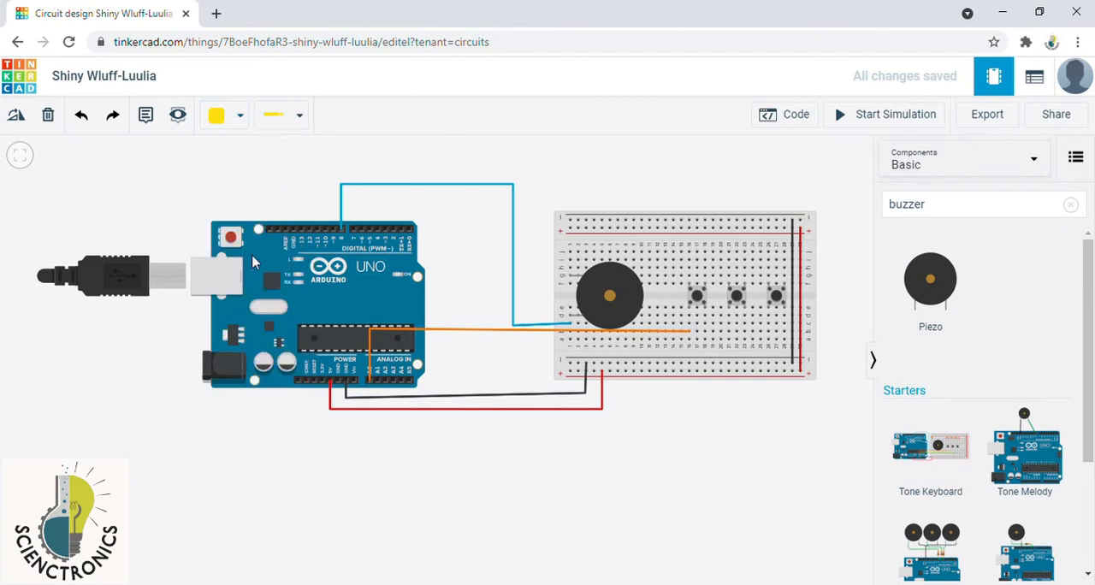
click(378, 382)
click(379, 336)
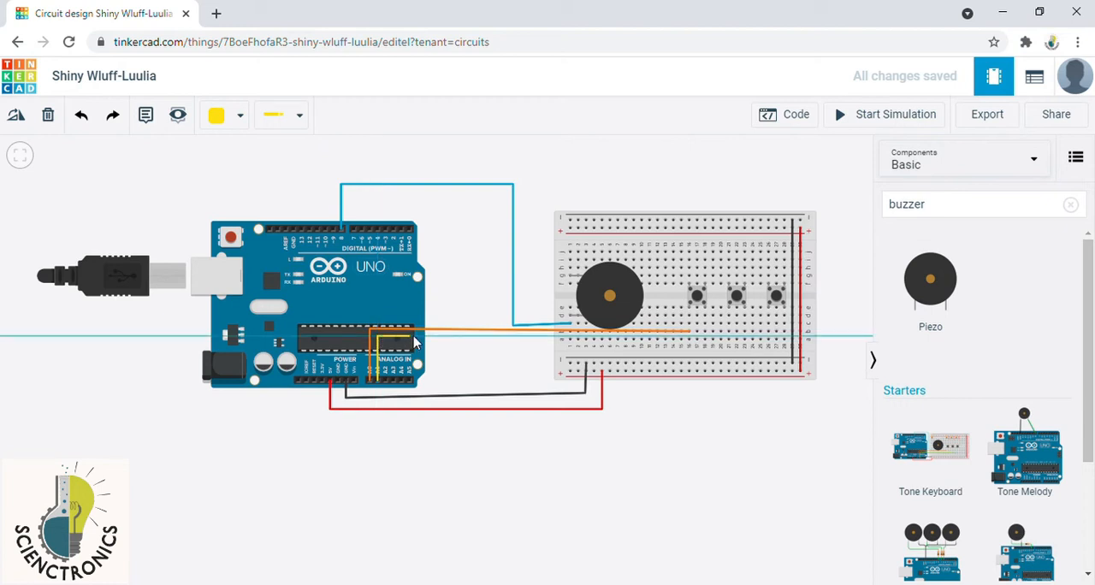
click(729, 334)
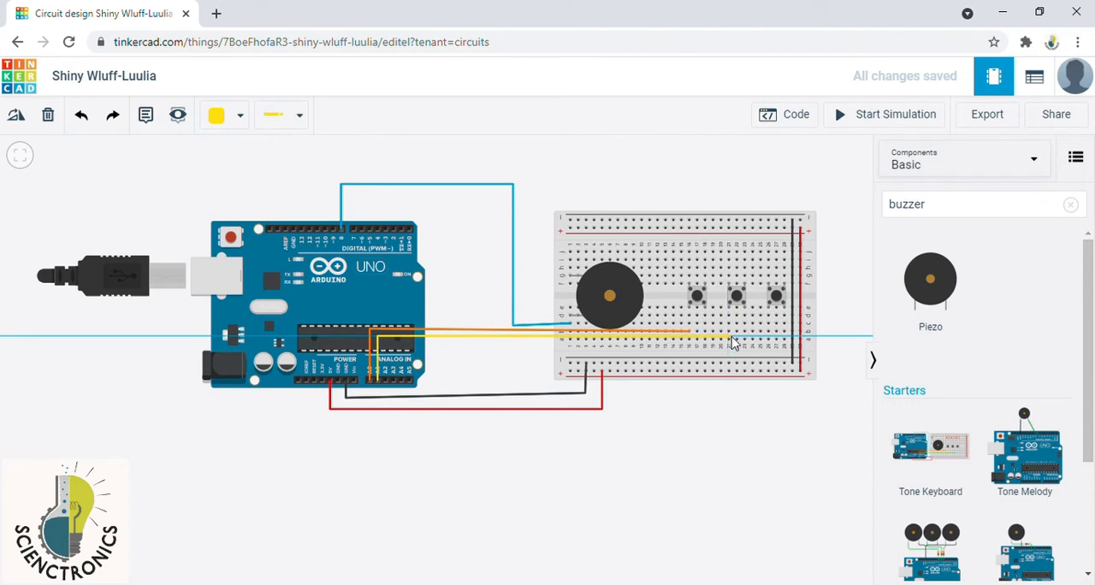
click(728, 339)
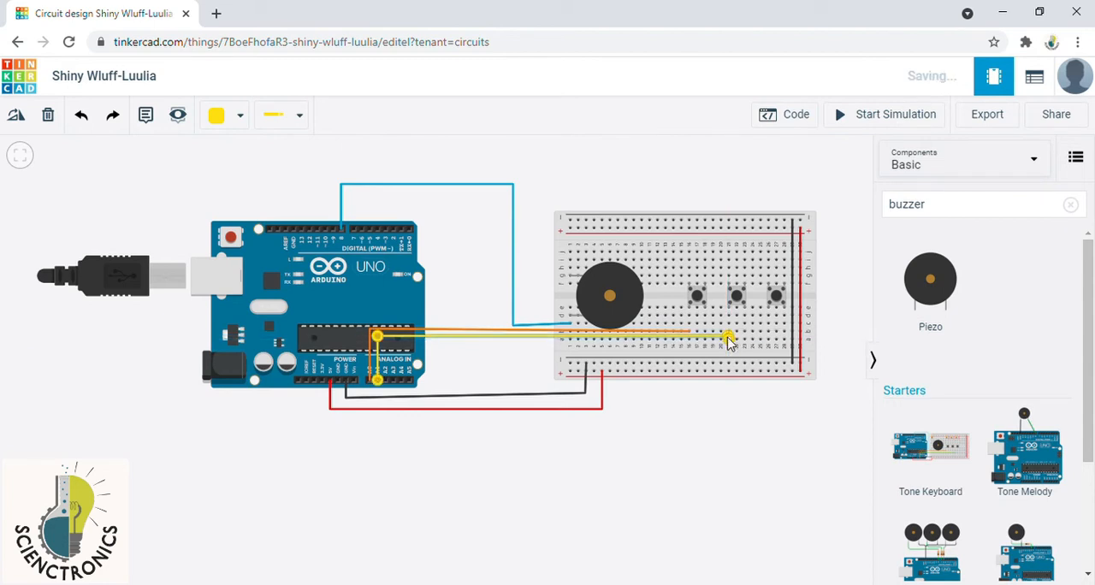
Step: Run a green wire from Arduino pin A2 to the lower breadboard column of the third pushbutton's left terminal
click(240, 115)
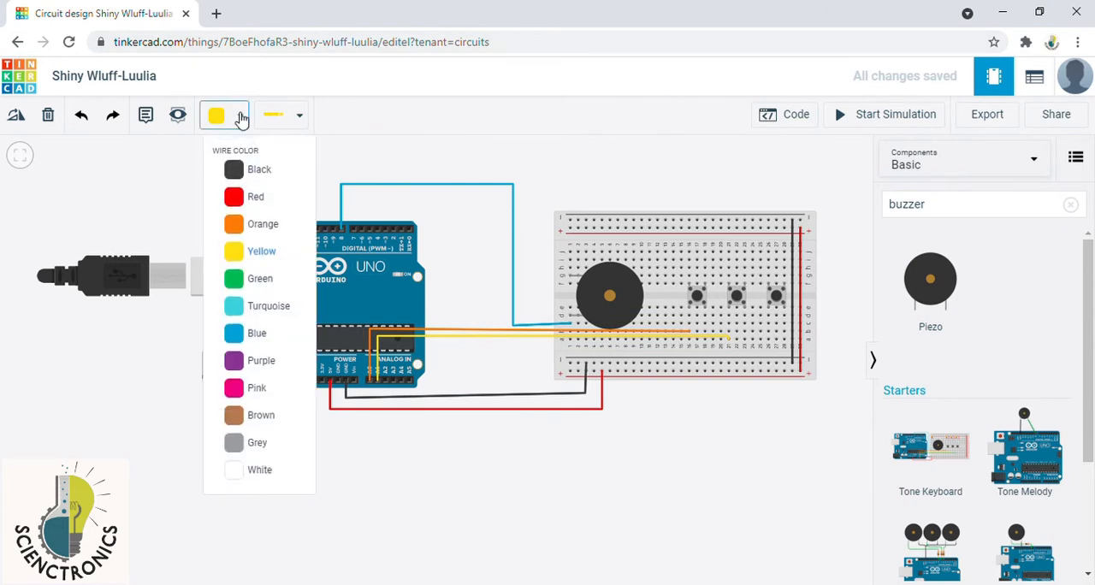
click(240, 115)
click(239, 120)
click(260, 281)
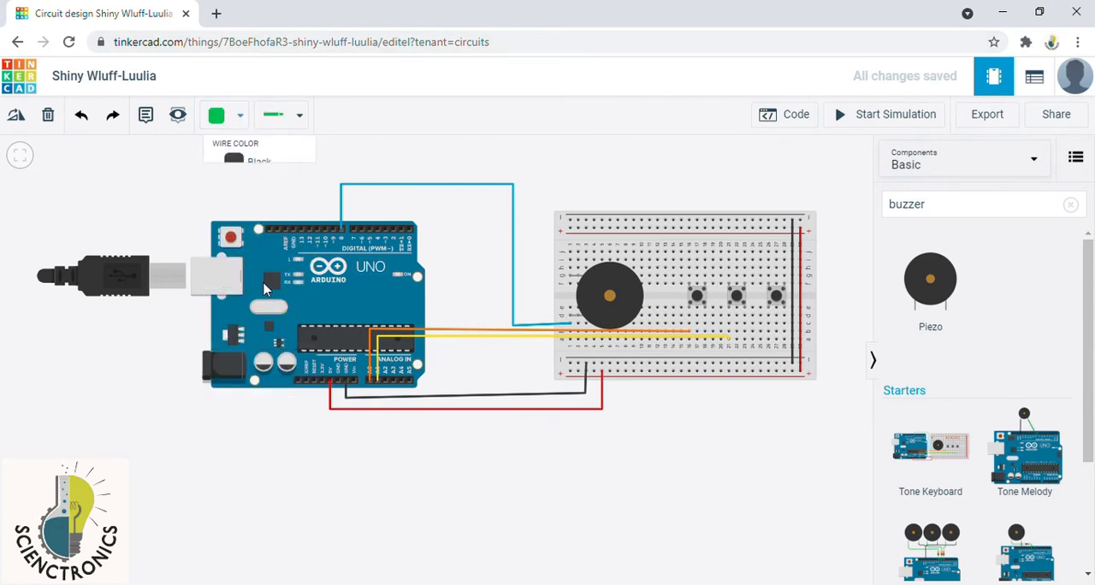
click(385, 382)
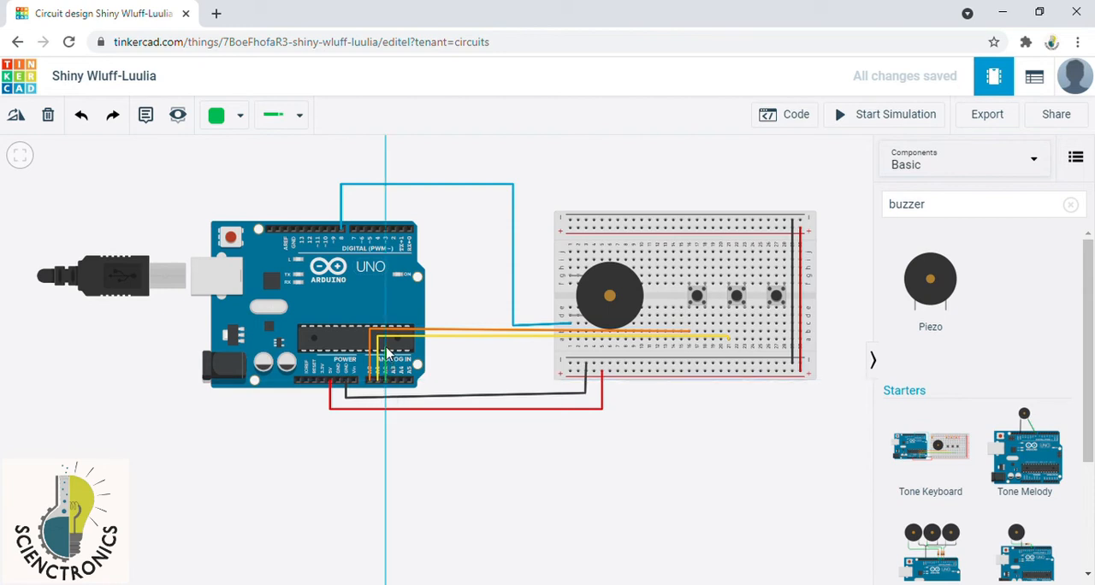
click(385, 347)
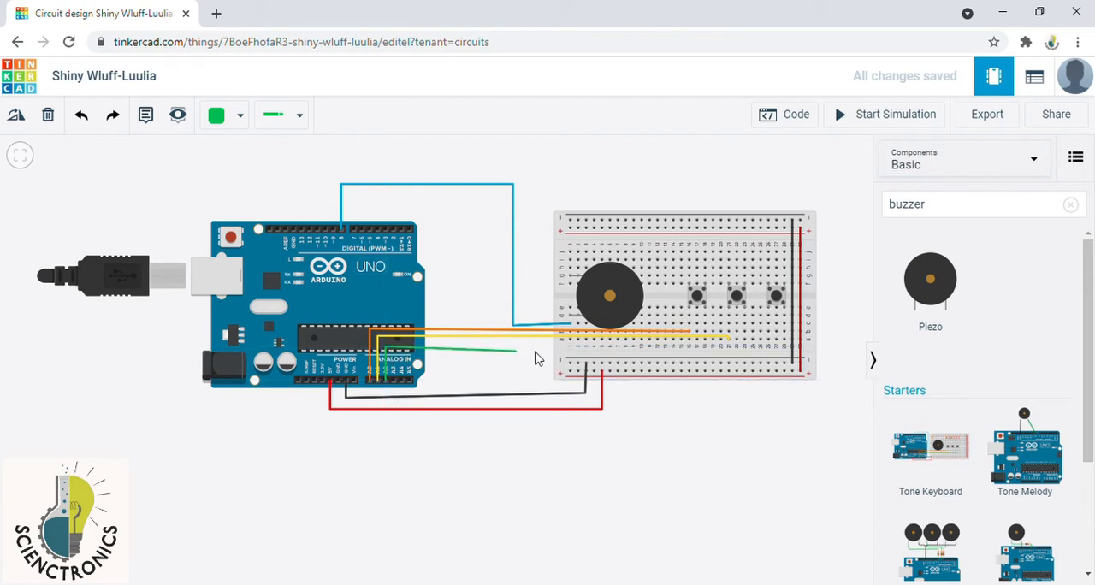
click(770, 343)
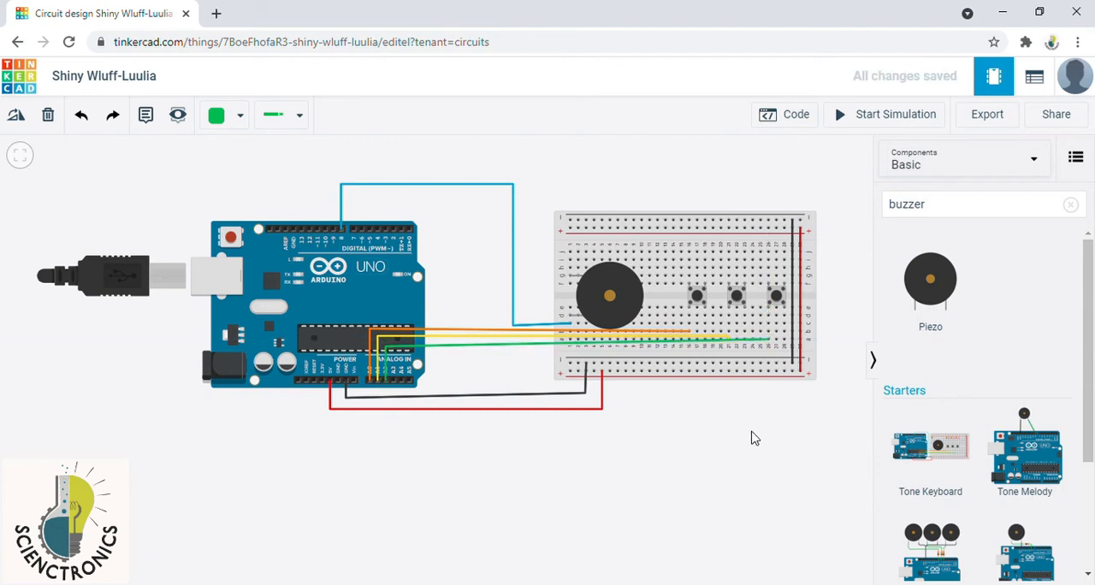
Step: Search the component library for "resis"
click(961, 202)
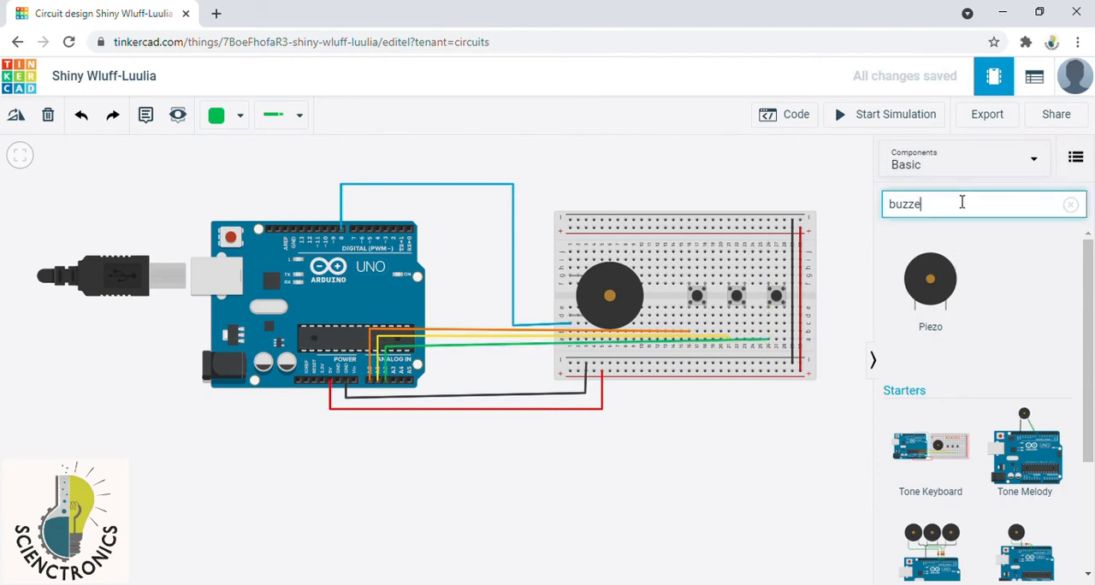
key(BackSpace)
key(BackSpace)
key(BackSpace)
key(BackSpace)
key(BackSpace)
text(r)
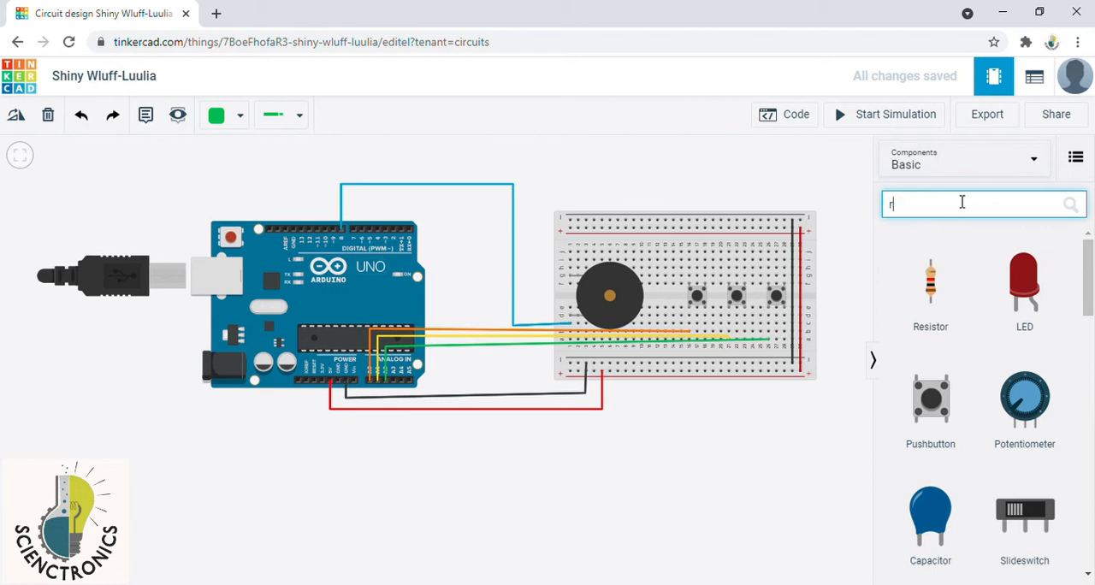
text(esis)
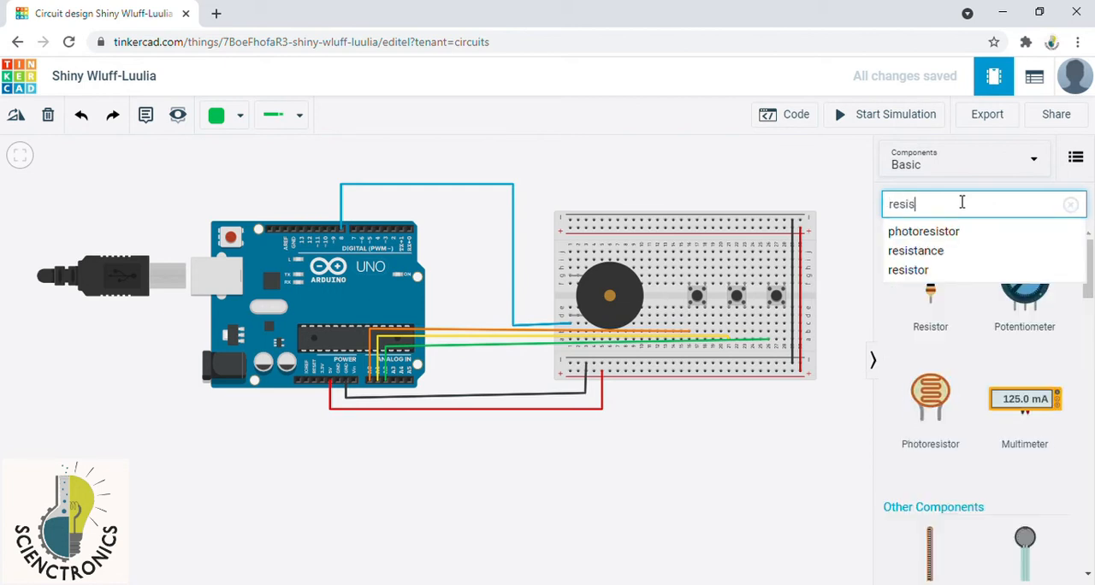
Step: Add a resistor, set its resistance to 10 kΩ, and park it just above the breadboard near the piezo
drag(935, 282, 696, 166)
click(764, 221)
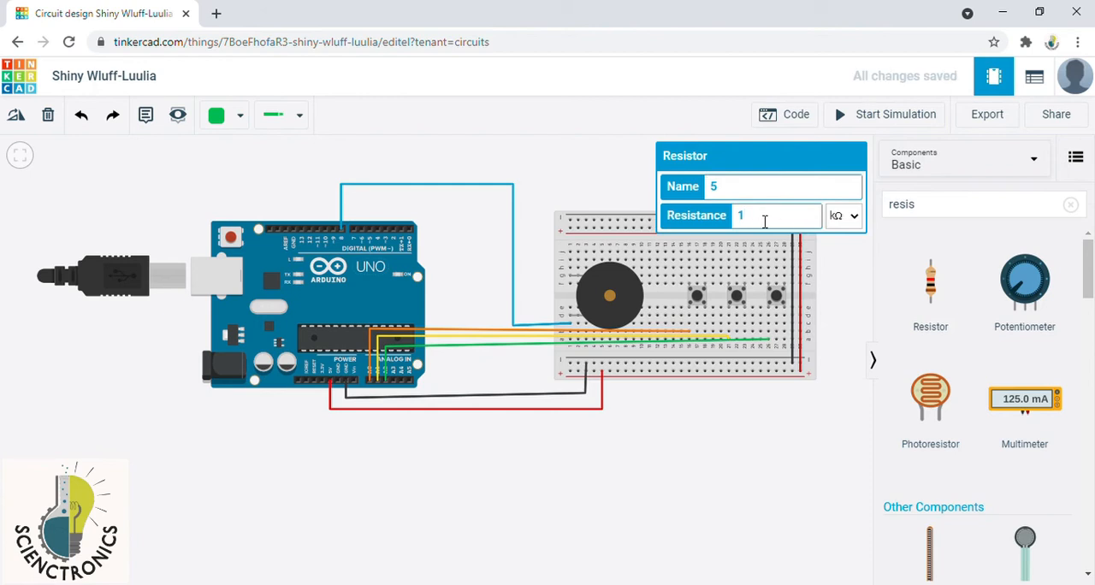
click(833, 287)
drag(703, 175, 620, 173)
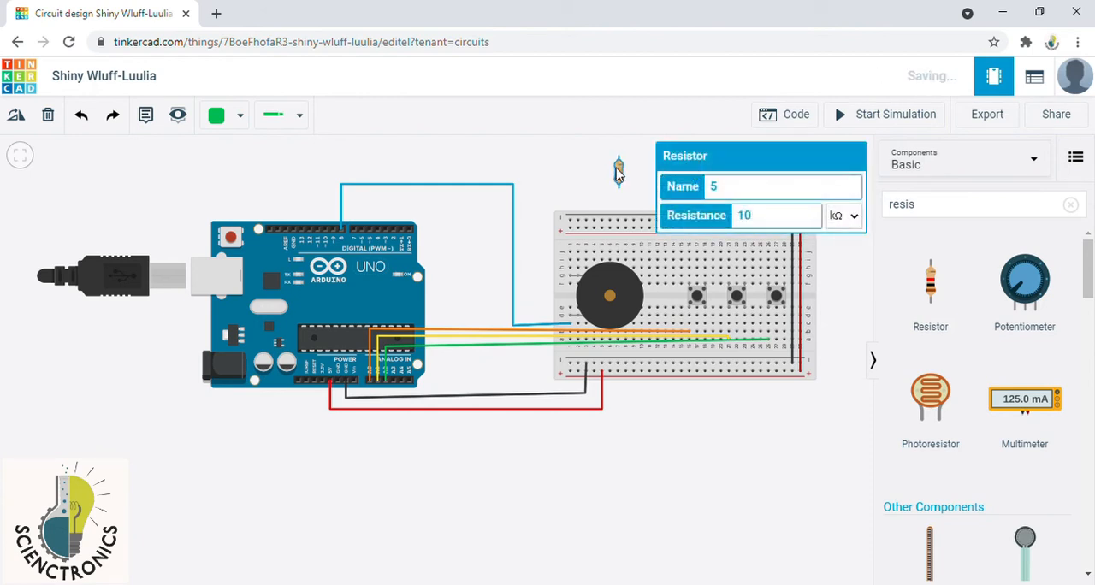
click(817, 438)
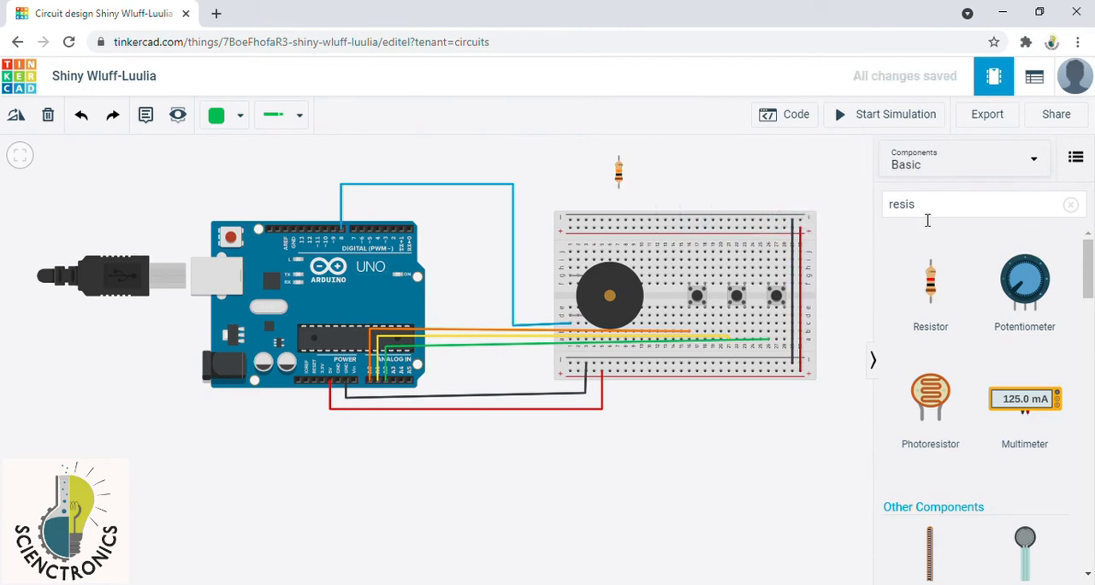
Step: Add a second resistor, set it to 10 kΩ, and place it beside the first one above the breadboard
drag(941, 291, 786, 176)
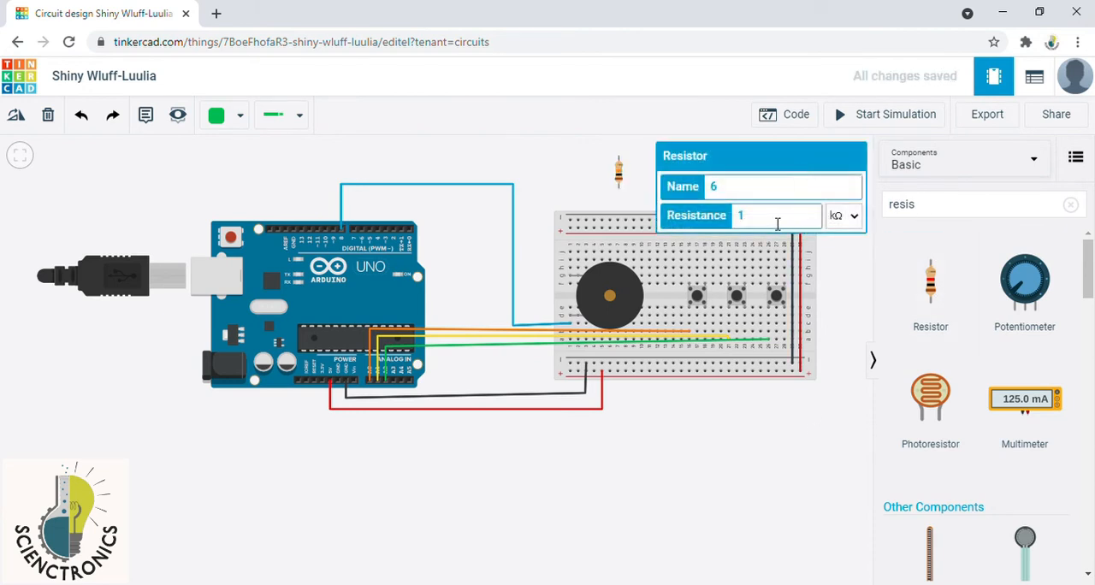
click(868, 306)
drag(797, 181, 597, 229)
click(725, 215)
click(634, 218)
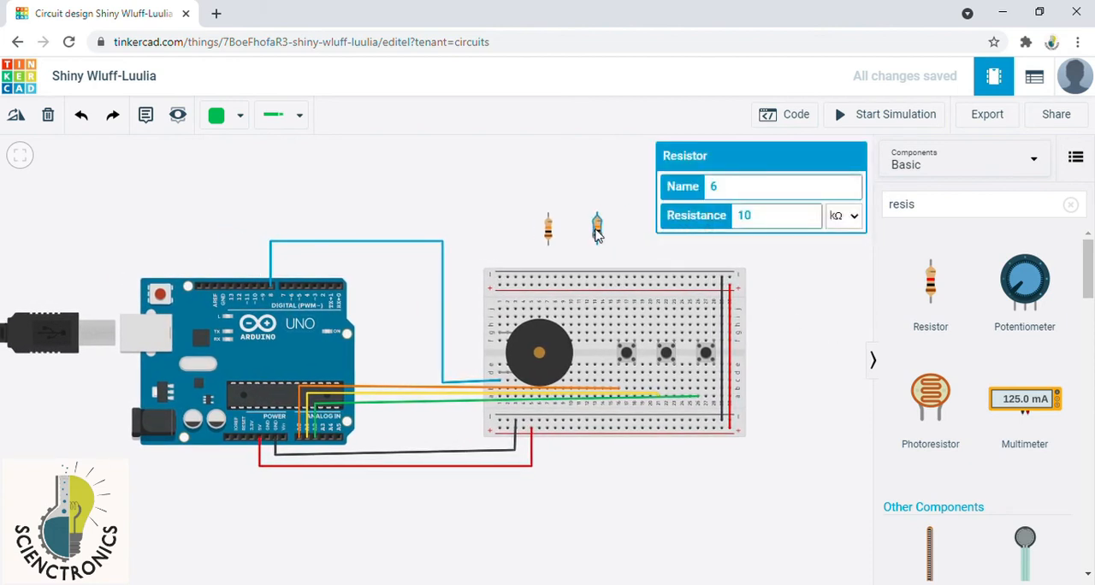
click(804, 219)
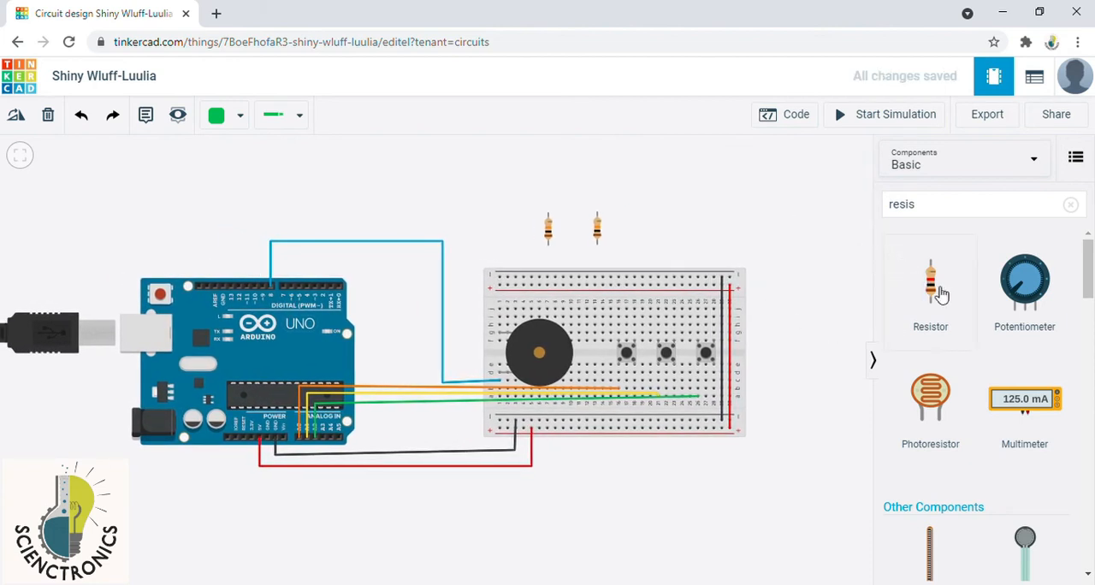
Step: Add a third resistor, set it to 10 kΩ, and line it up with the other two above the breadboard
drag(941, 295, 775, 214)
click(763, 224)
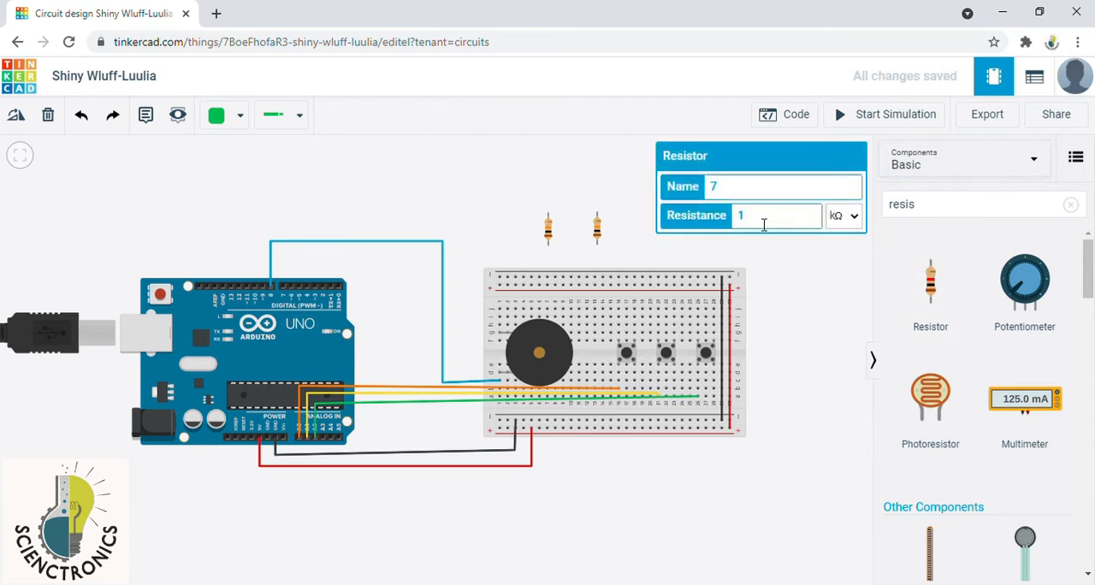
click(768, 260)
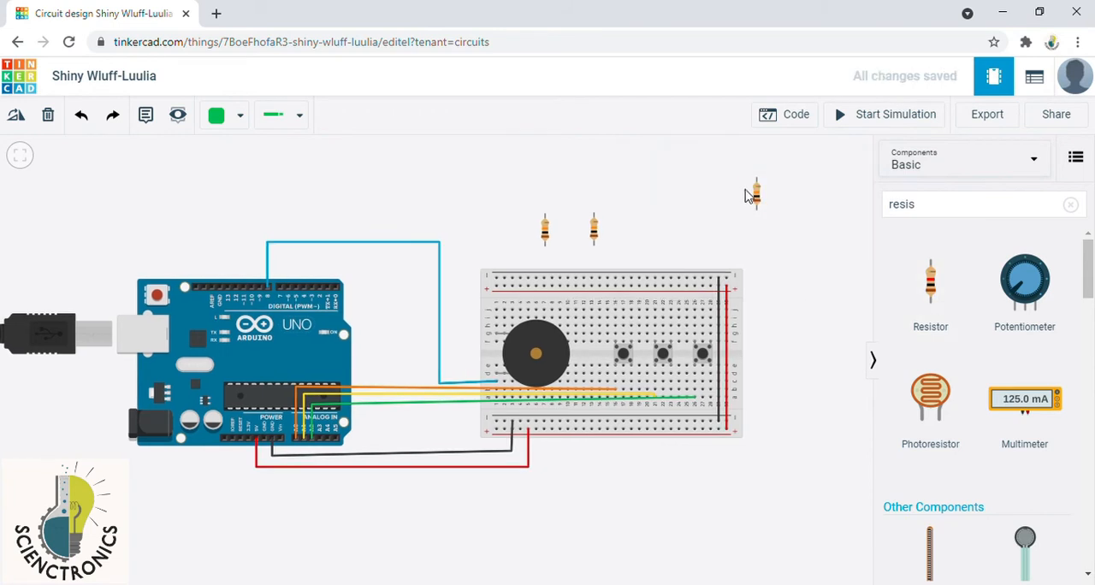
drag(759, 199, 635, 231)
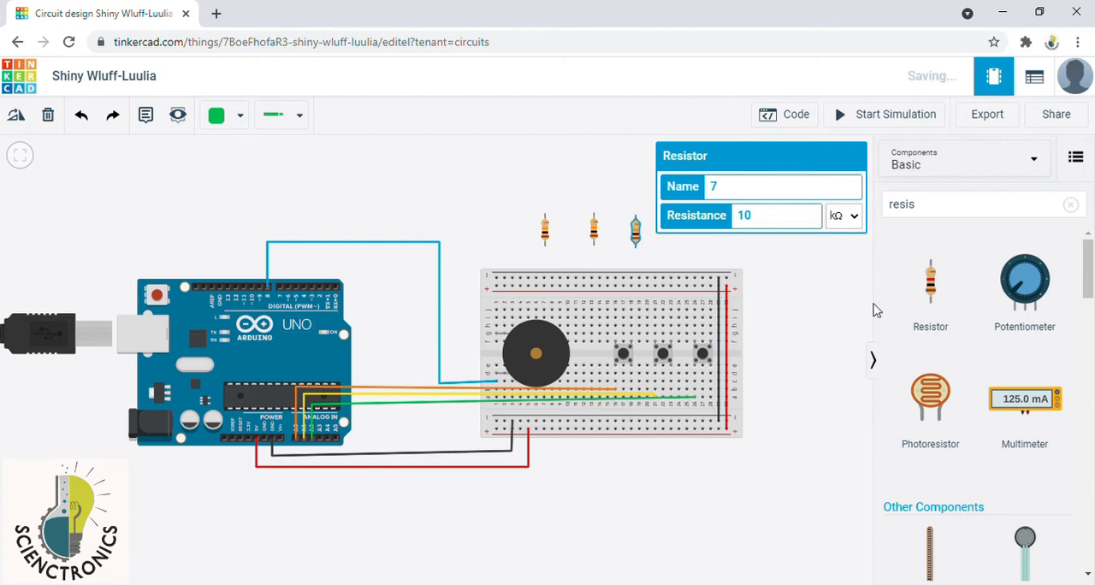
Step: Add a fourth resistor beside the breadboard's right end and set its resistance to 100 Ω
drag(932, 295, 802, 275)
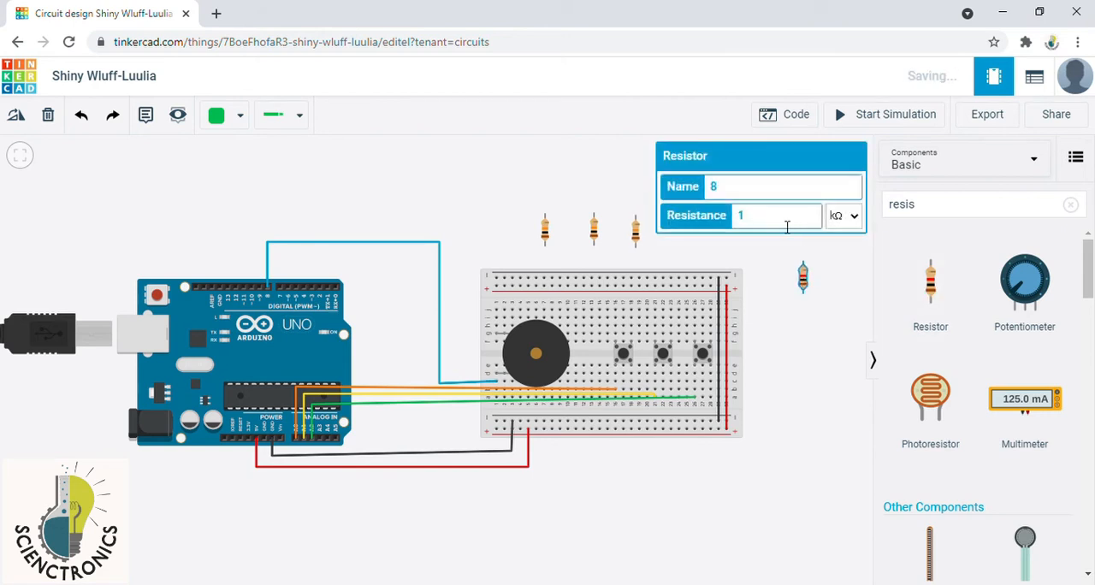
click(785, 224)
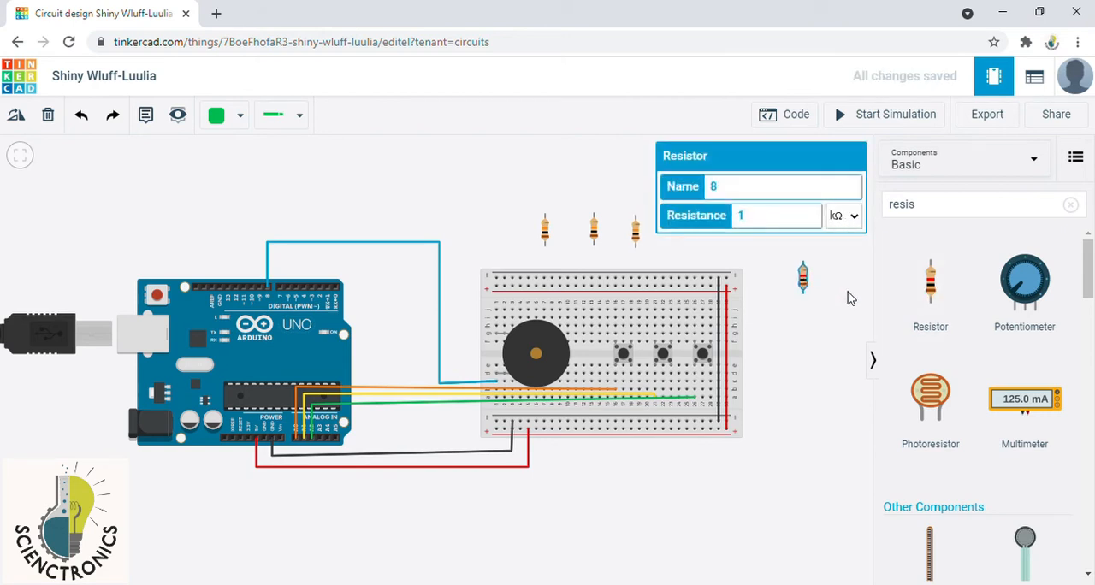
click(759, 214)
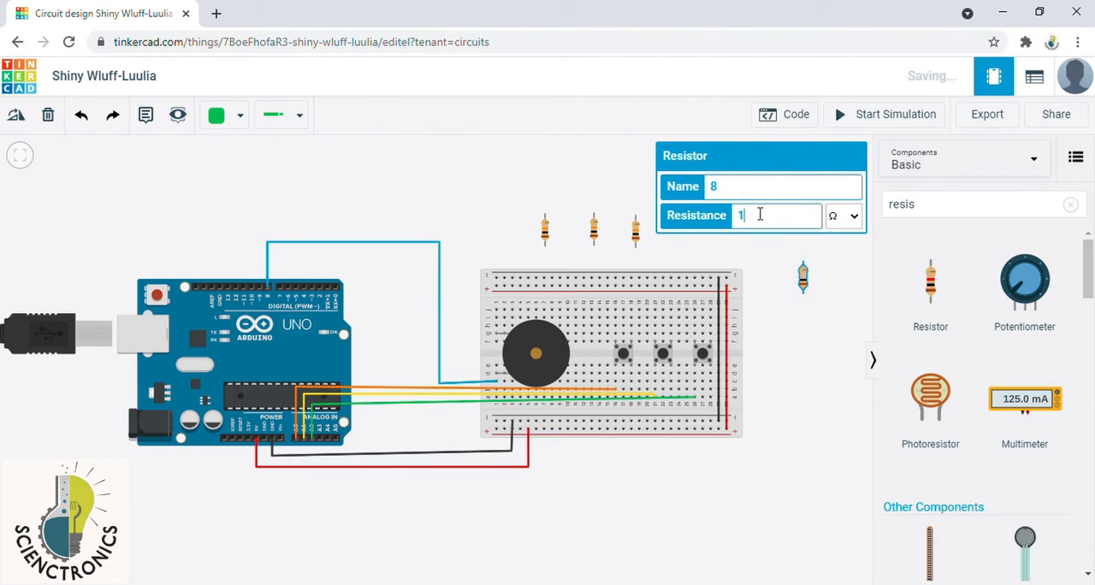
text(00)
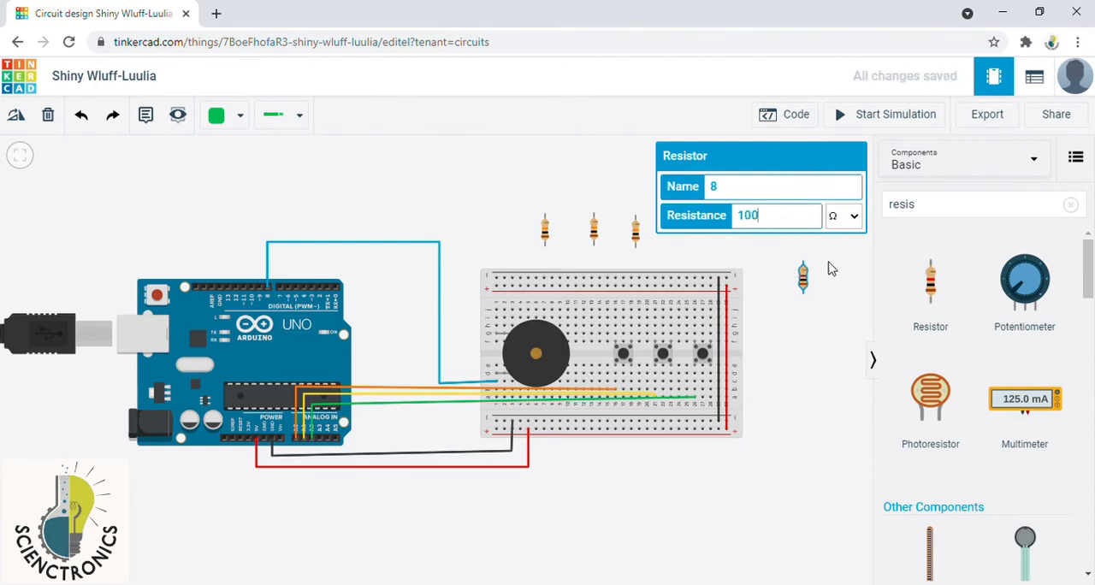
click(815, 356)
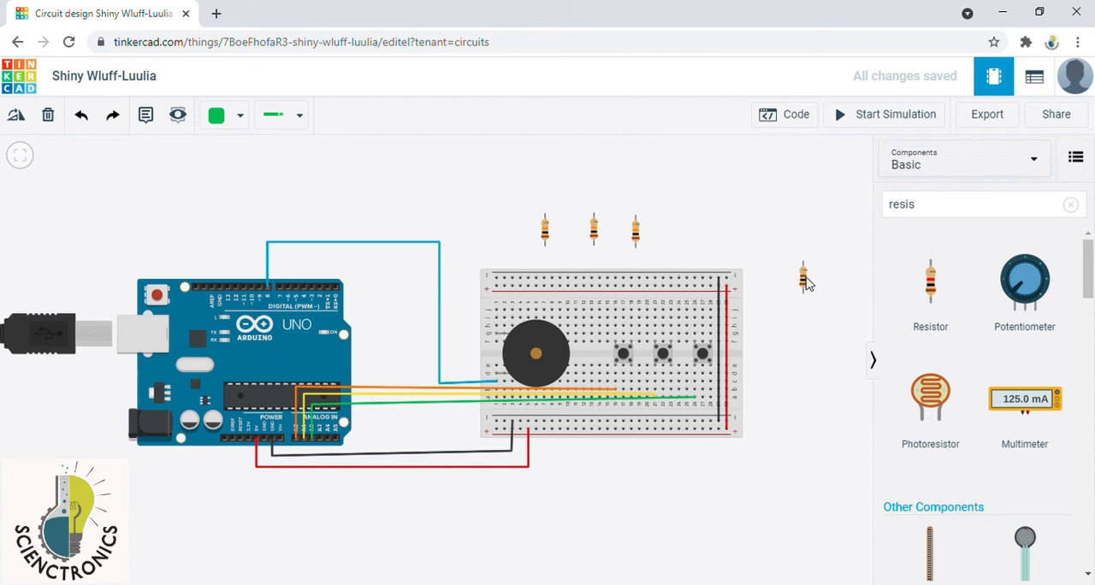
Step: Seat the resistors from the upper negative rail: the 100 Ω one in the piezo's upper terminal column, the 10 kΩ ones in the pushbuttons' left columns
drag(806, 284, 501, 292)
drag(546, 230, 619, 292)
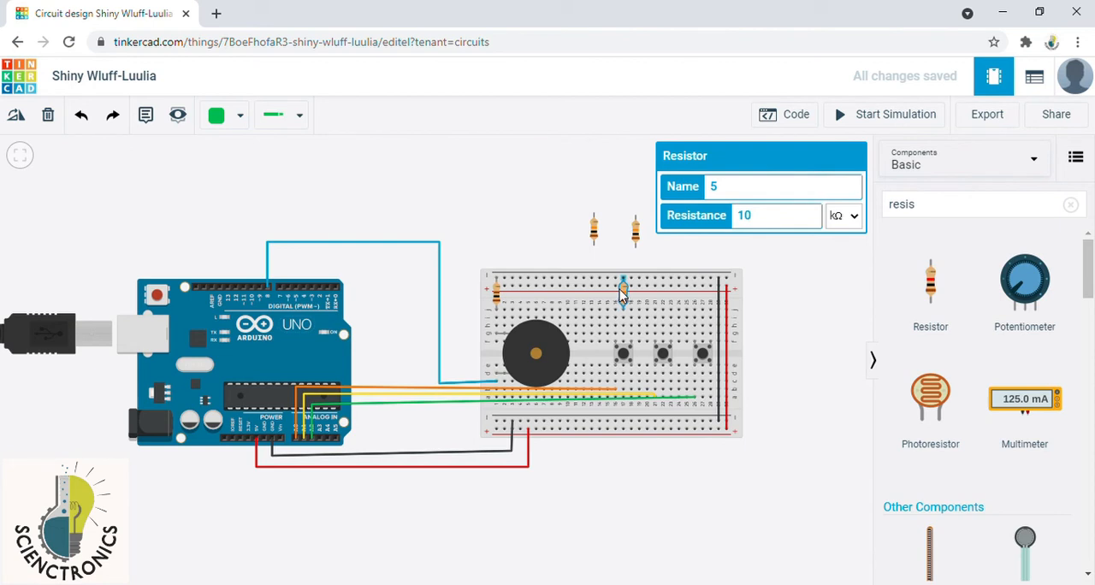
click(764, 319)
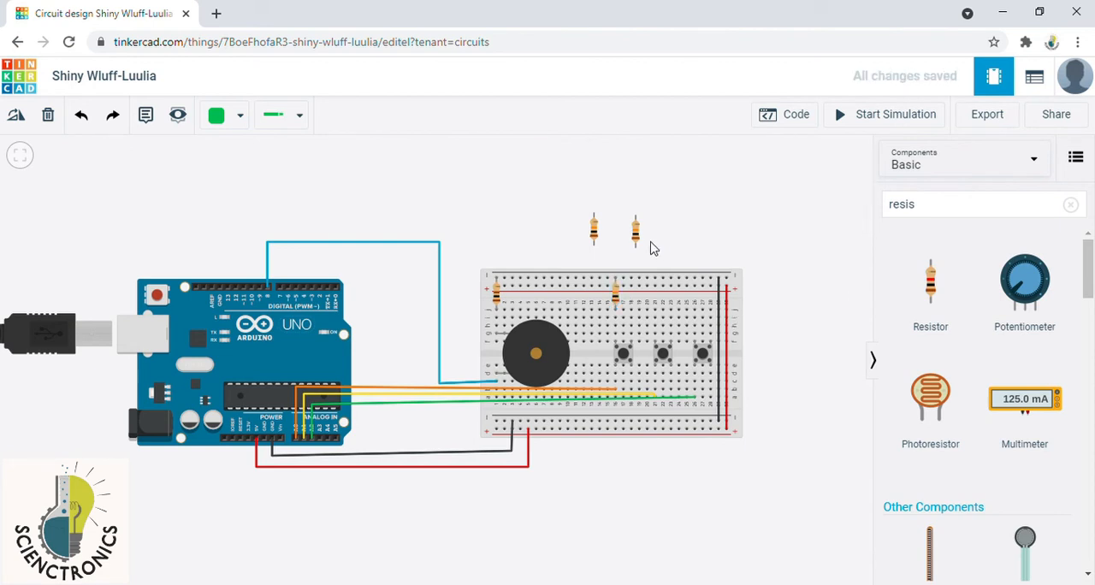
drag(639, 241, 658, 305)
click(756, 304)
drag(593, 230, 694, 297)
click(786, 293)
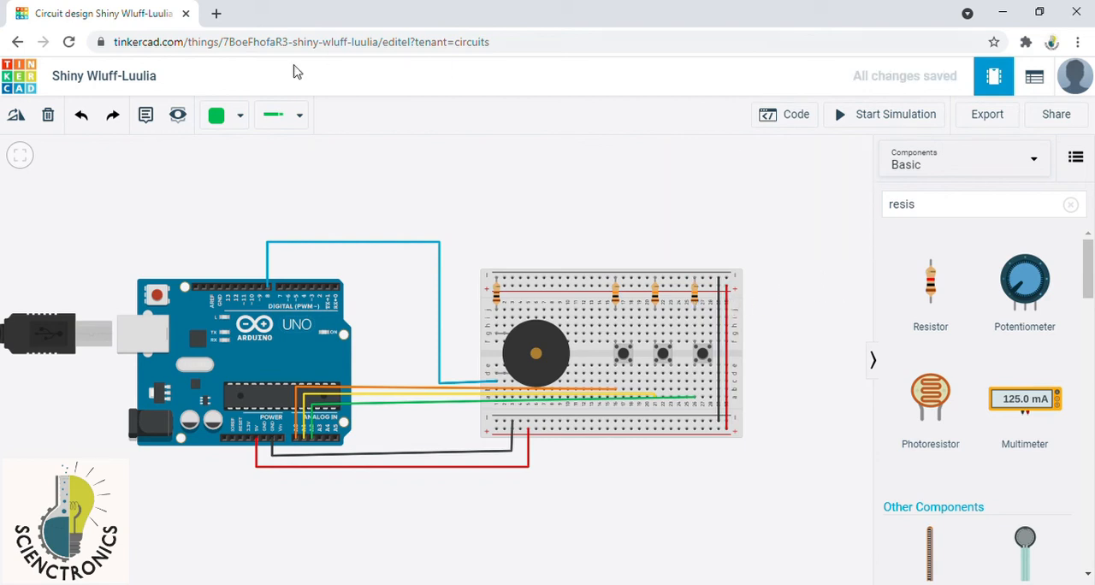
Step: Wire the upper positive rail to the right terminal column of each of the three pushbuttons with red wires
click(240, 117)
click(255, 196)
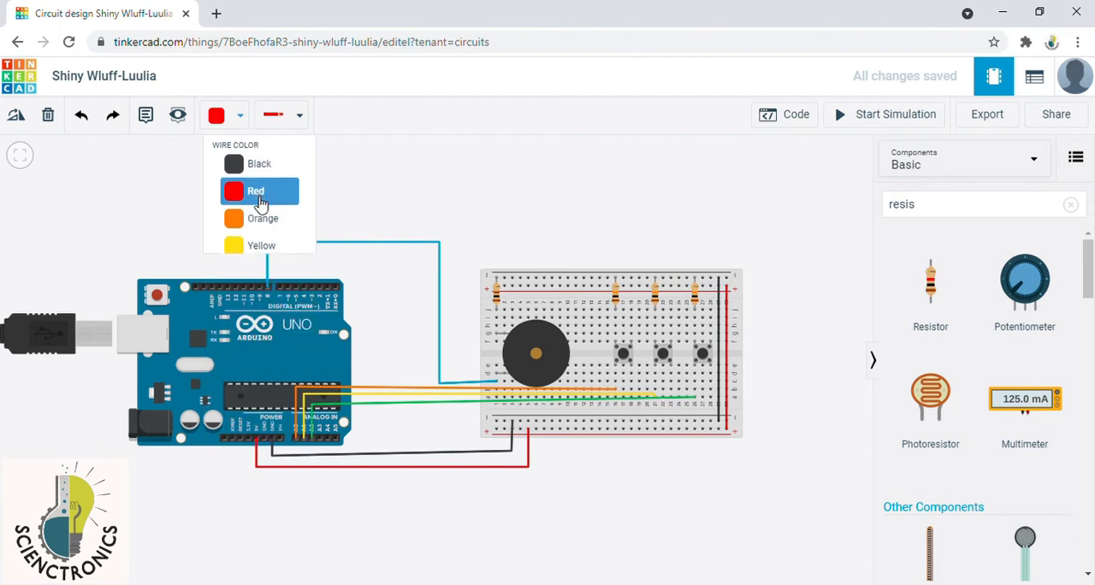
click(631, 286)
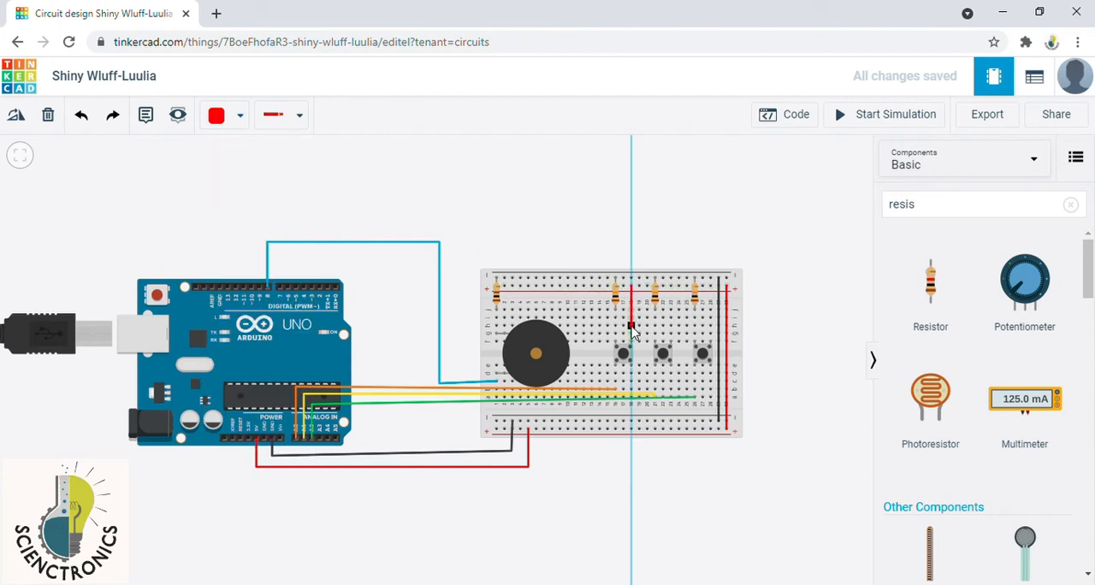
click(631, 324)
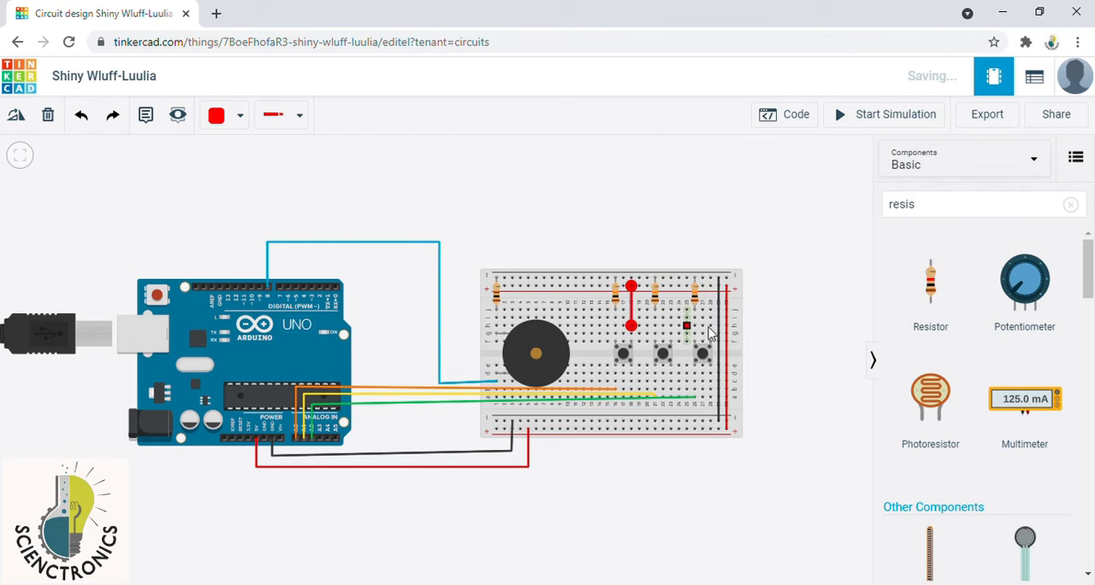
click(671, 286)
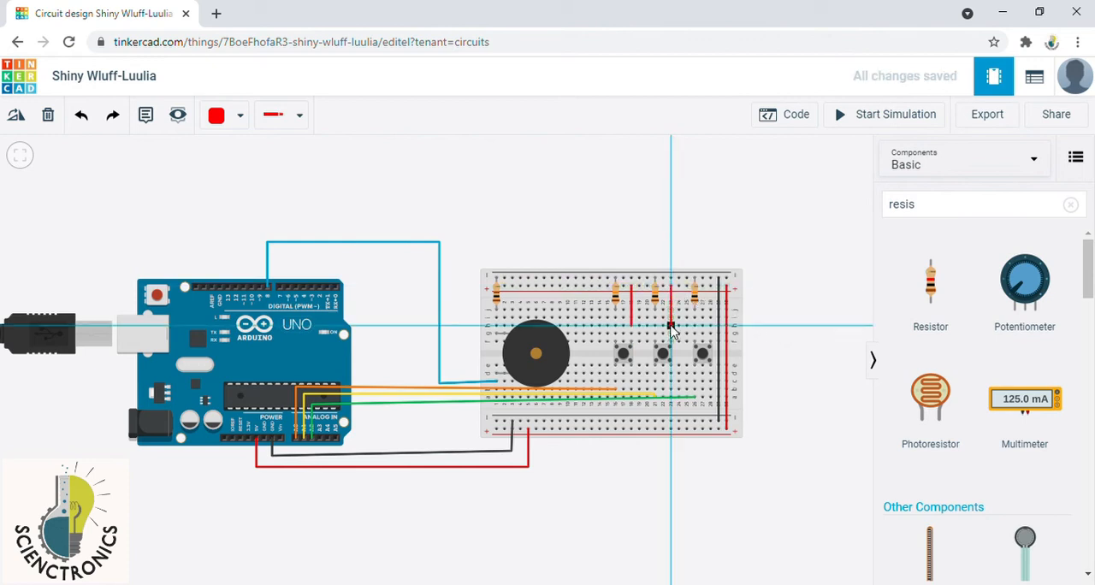
click(670, 325)
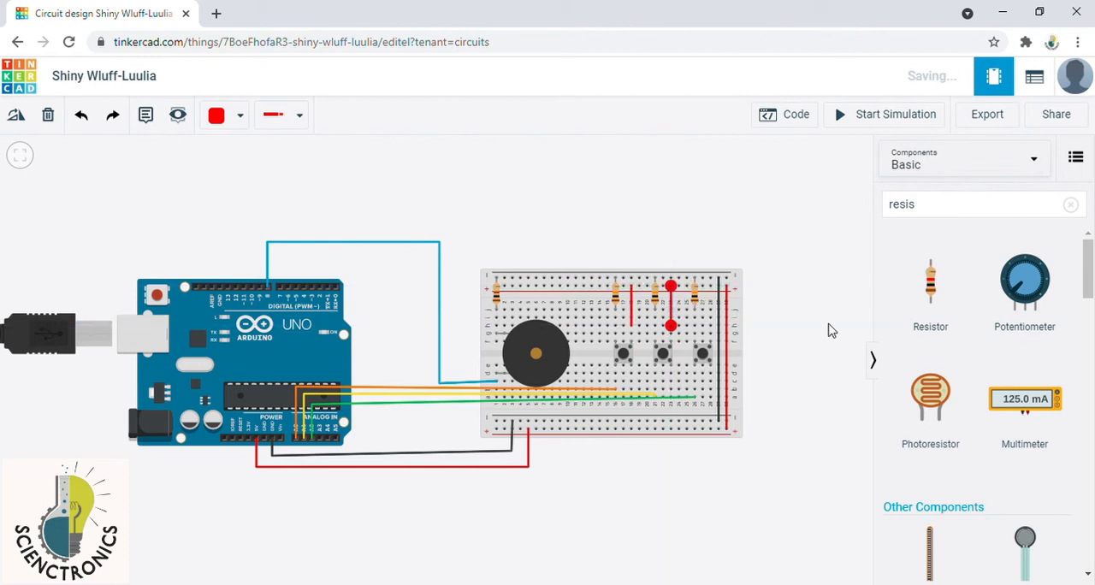
click(710, 287)
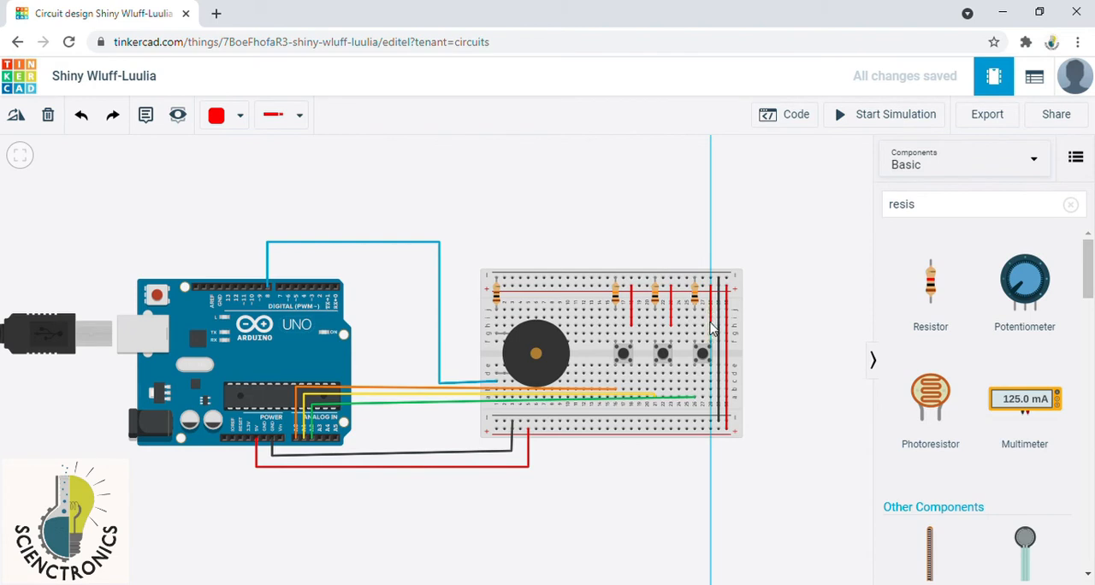
click(710, 323)
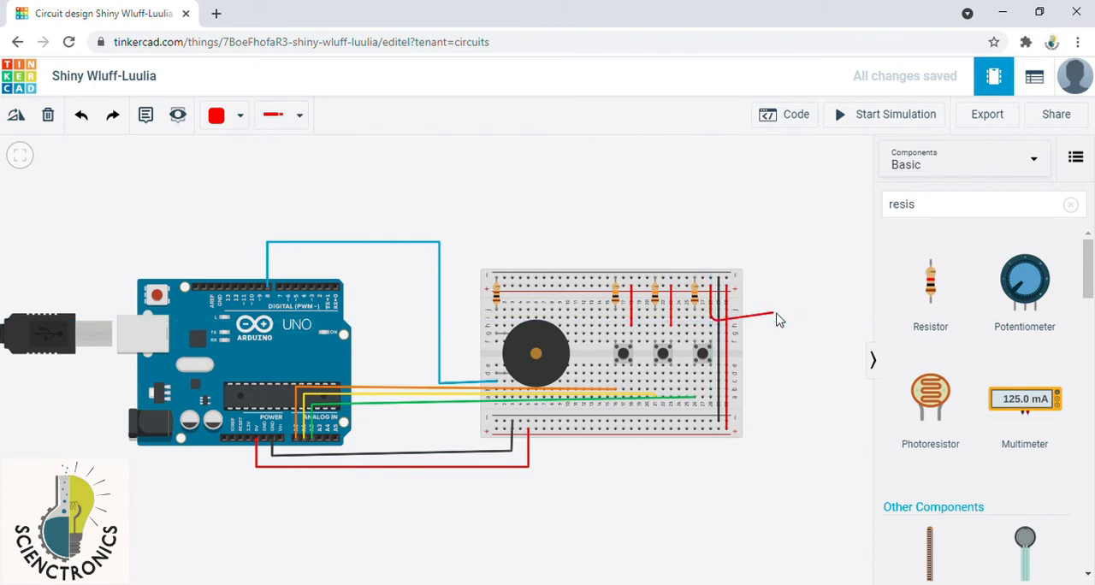
click(709, 327)
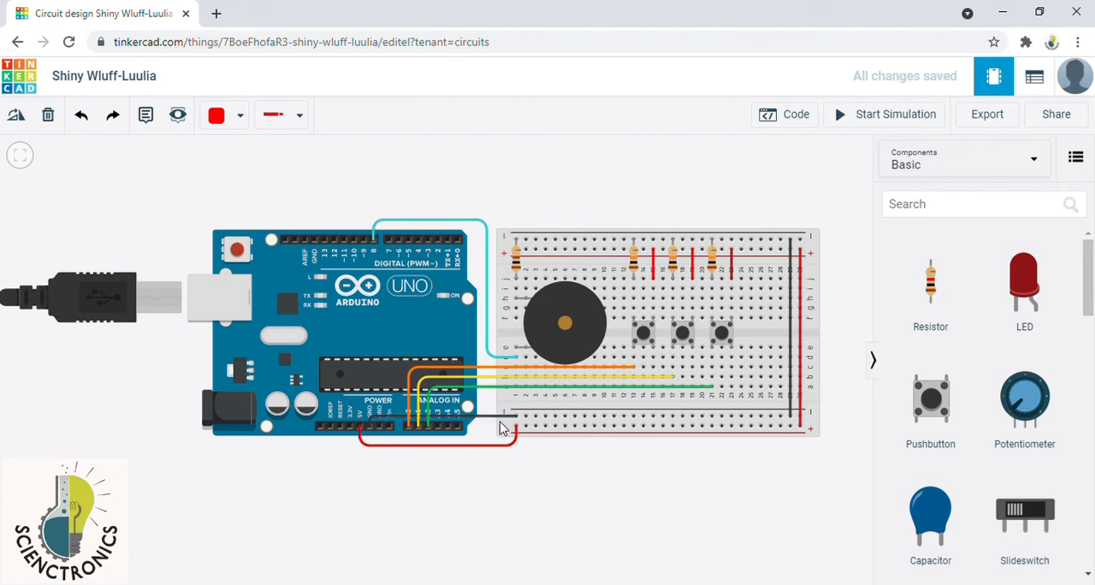
Step: Inspect the properties of the resistor above the piezo buzzer
drag(510, 419, 787, 419)
click(518, 260)
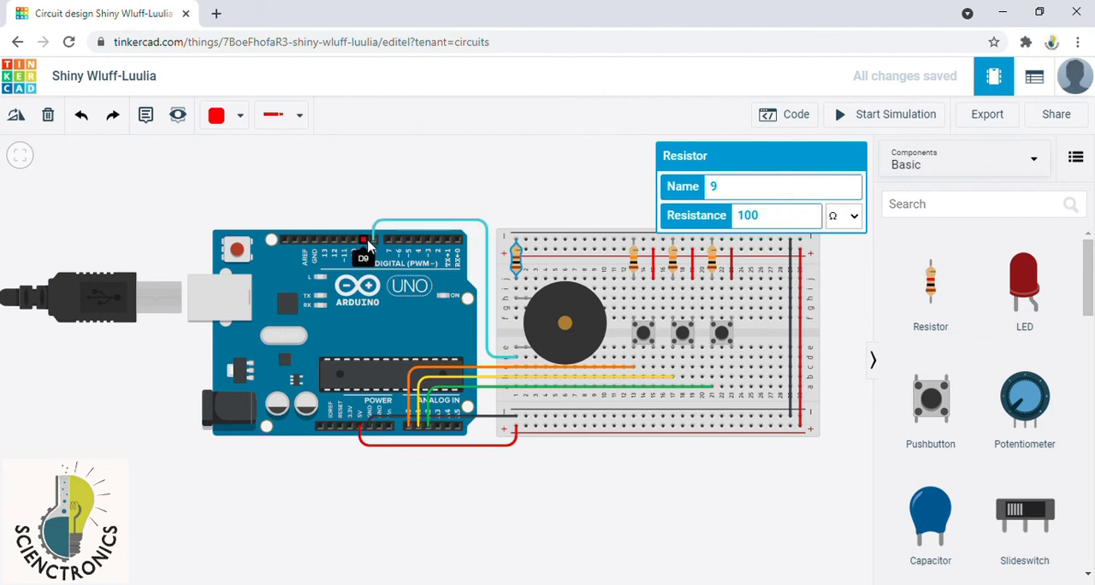
click(619, 489)
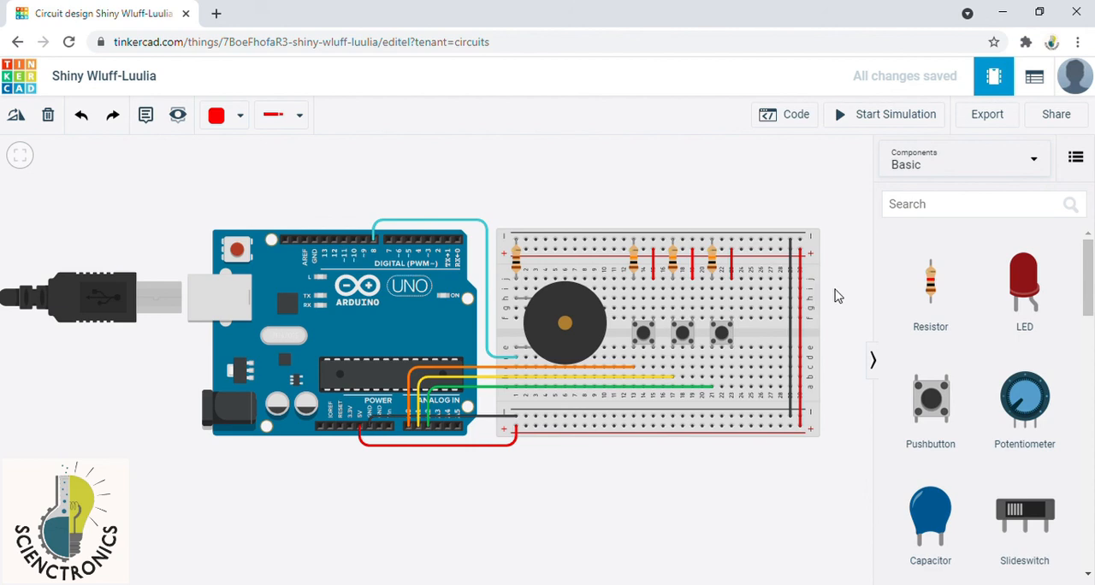
Step: Run the circuit simulation, stop it and restart it
scroll(752, 455, down, 3)
scroll(749, 470, up, 1)
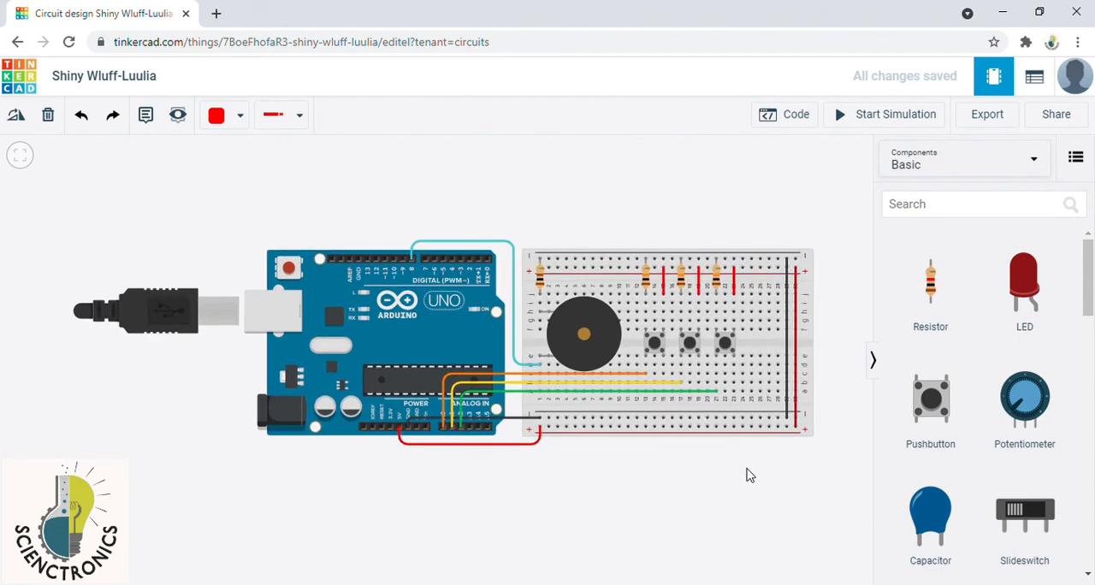
drag(734, 503, 655, 506)
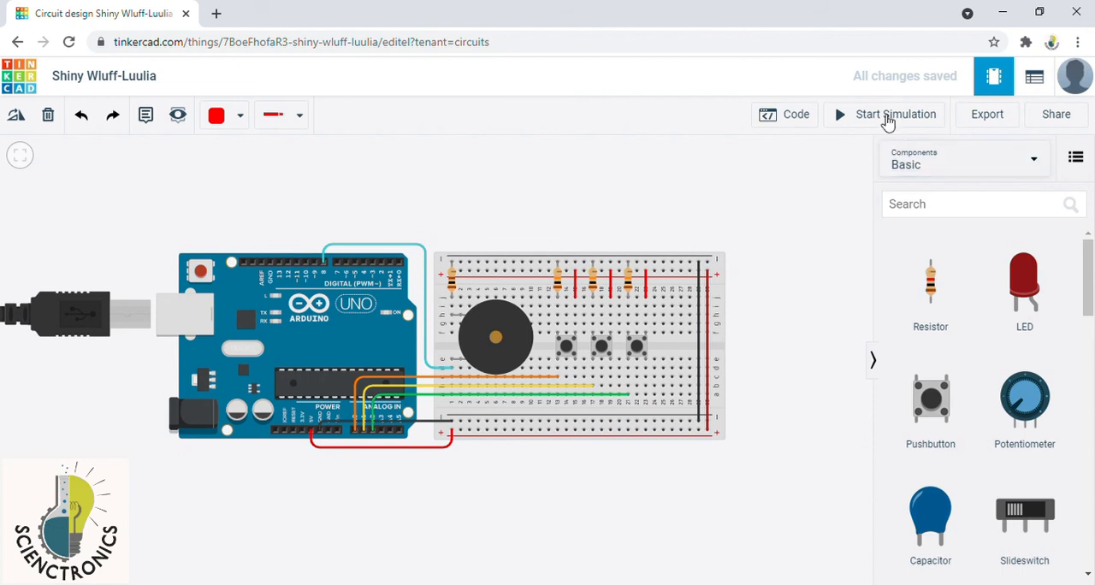
click(853, 120)
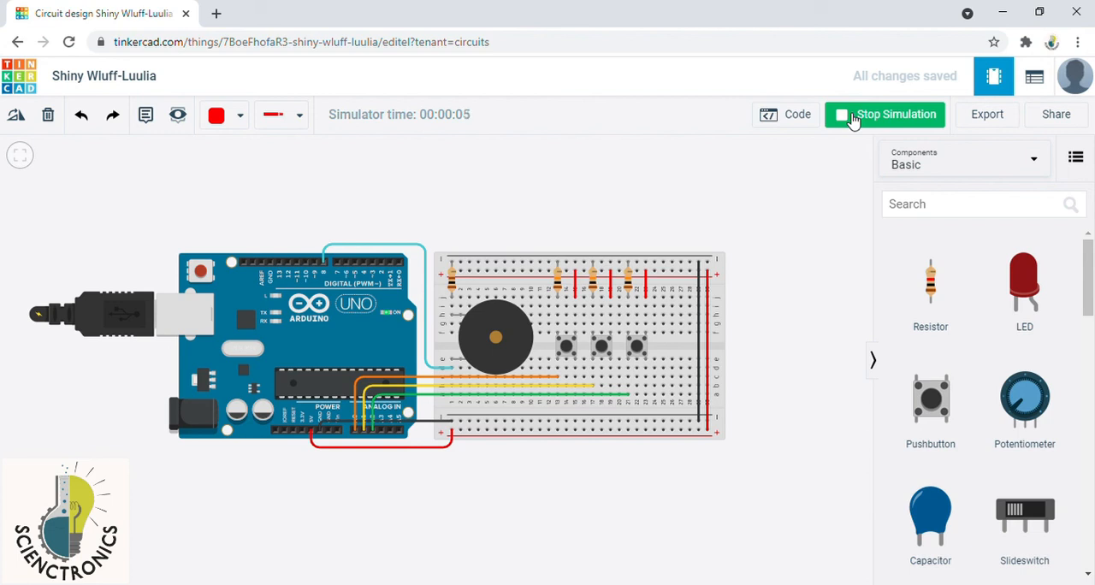
click(853, 120)
click(849, 118)
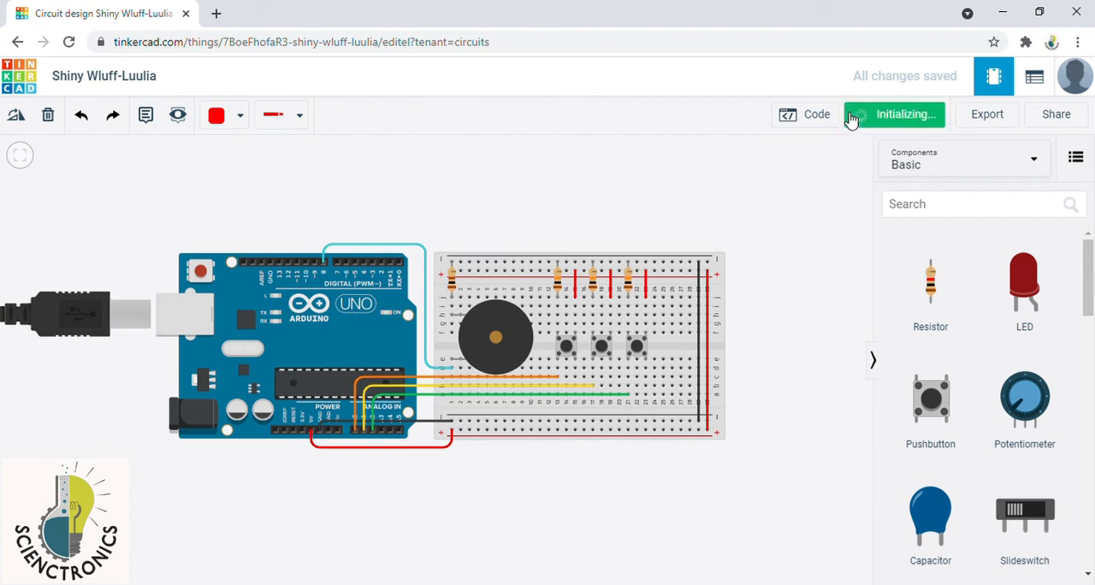
Step: Test the three pushbuttons repeatedly in varying order with the piezo buzzer, and stop the simulation
click(567, 351)
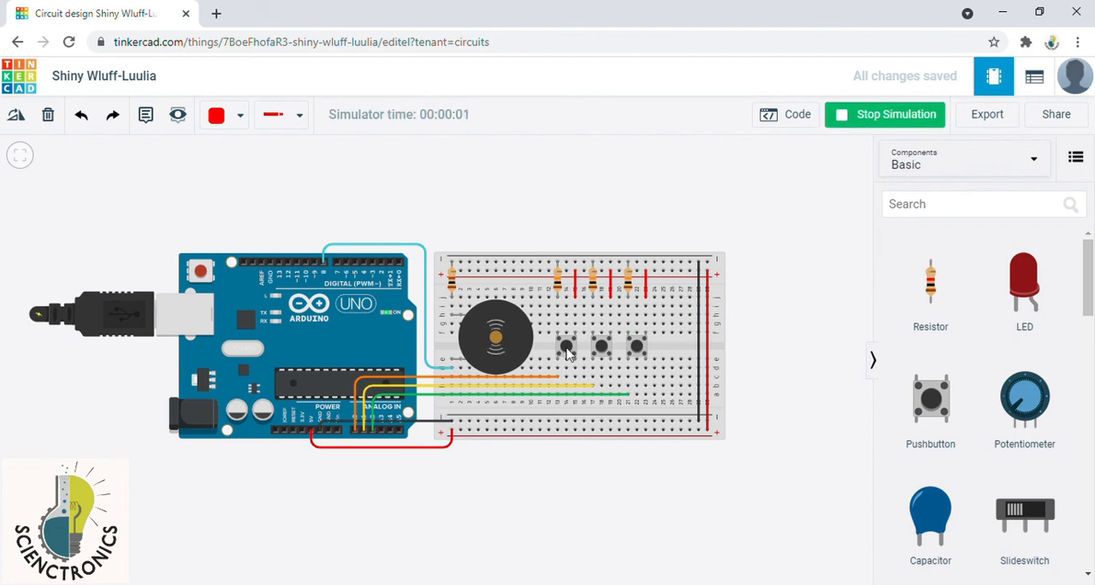
click(602, 348)
click(639, 351)
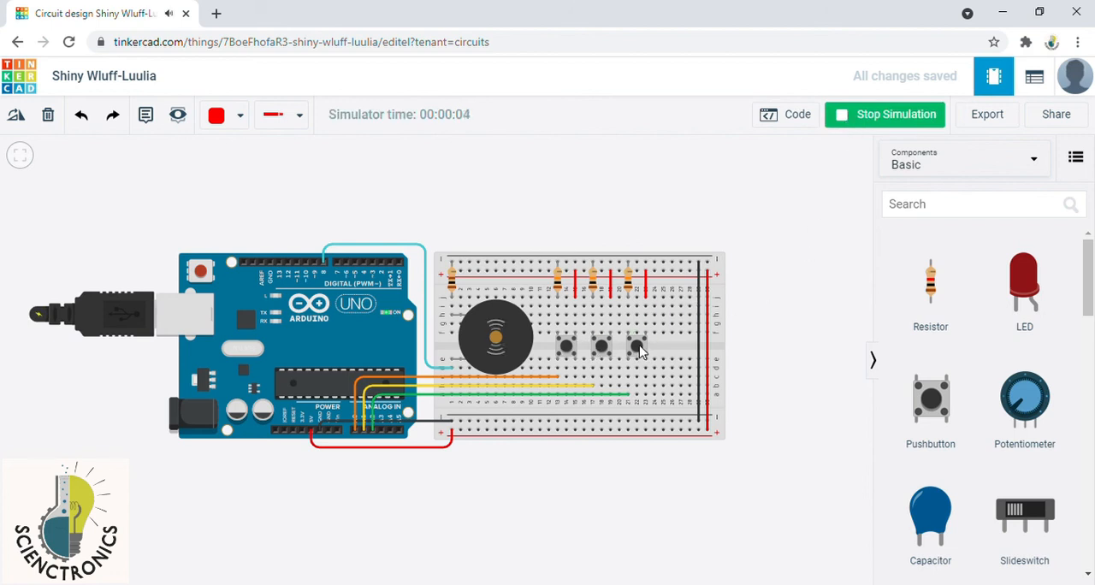
click(565, 348)
click(567, 351)
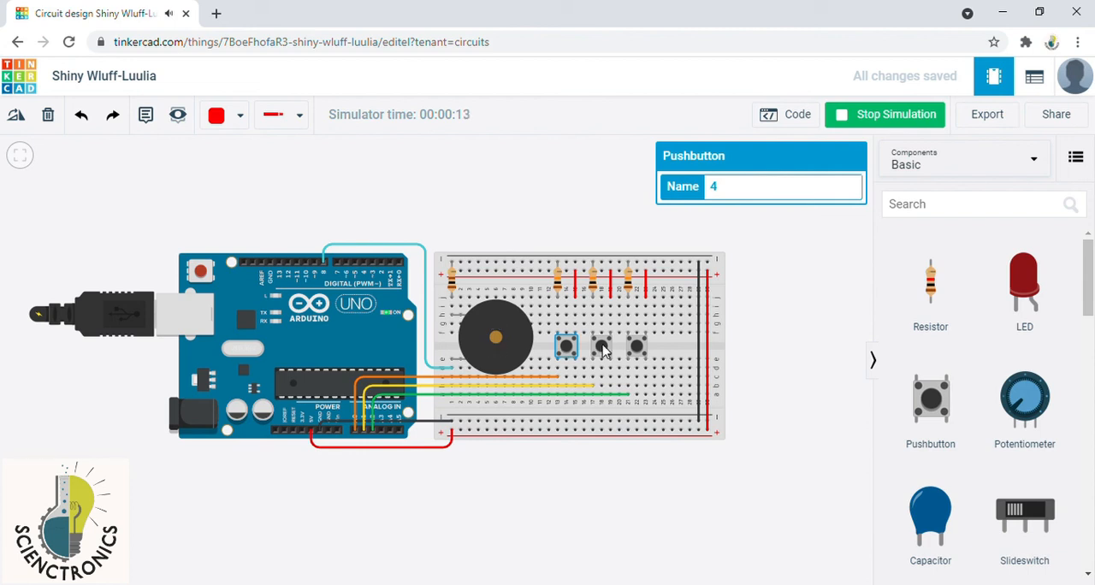
click(603, 350)
click(635, 351)
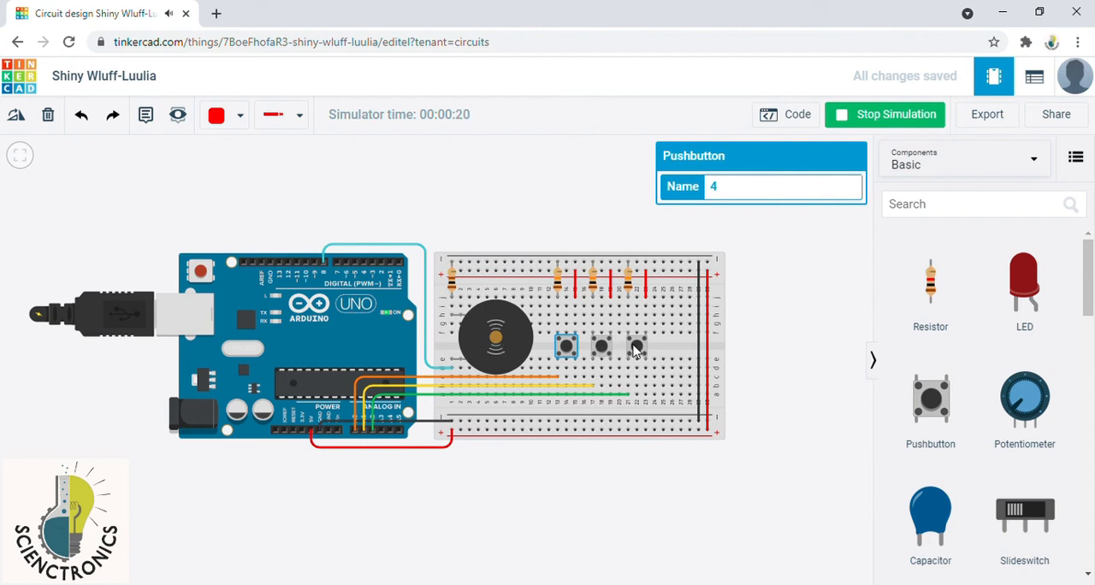
click(568, 346)
click(606, 346)
click(637, 346)
click(601, 347)
click(639, 345)
click(569, 346)
click(640, 347)
click(630, 354)
click(786, 296)
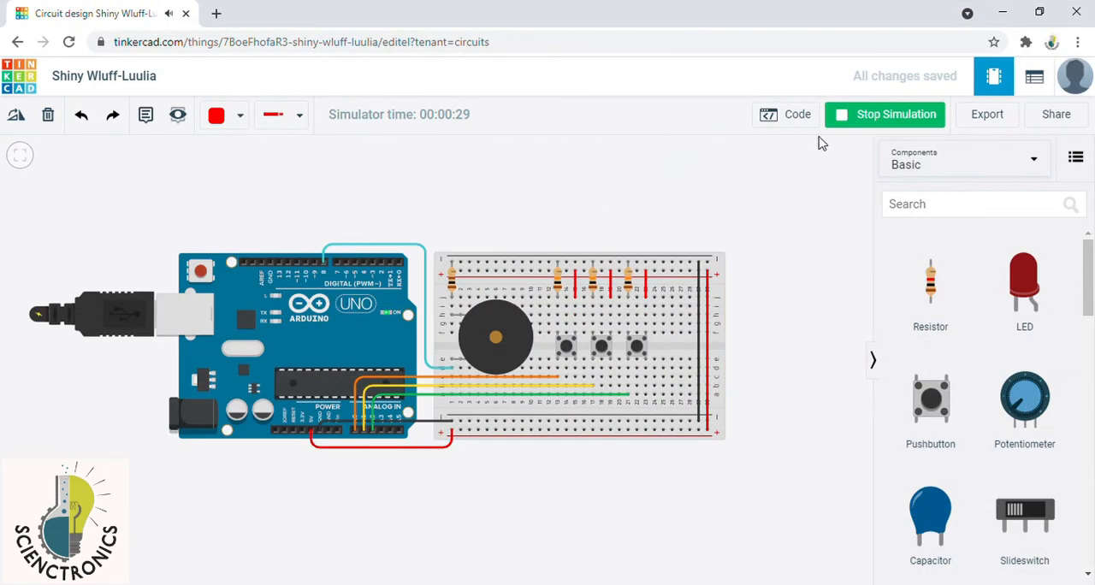
click(844, 122)
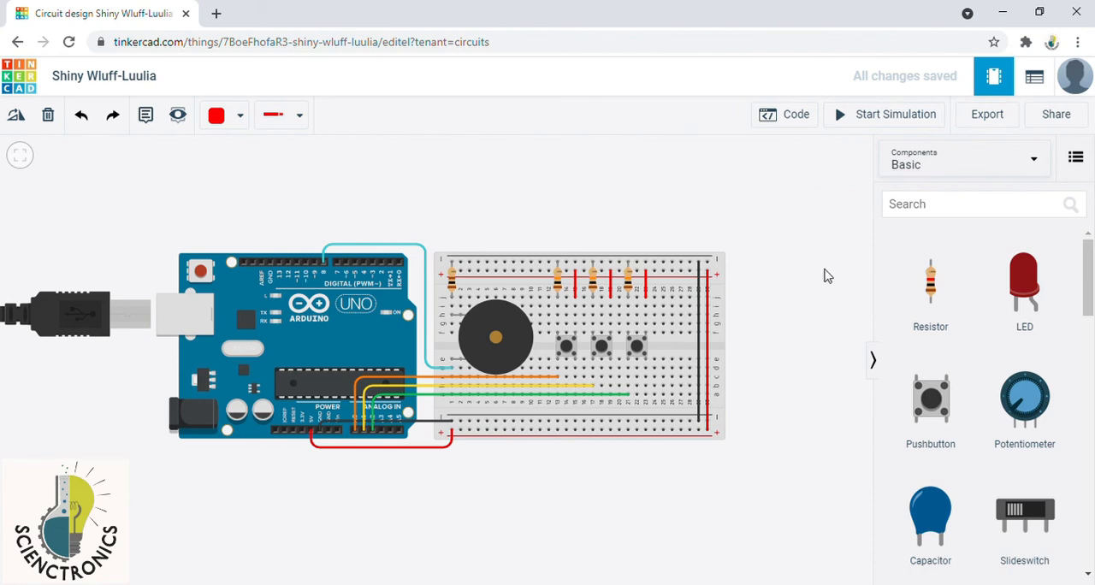
Step: Open the Arduino's code, switch the editor from Blocks to Text, accept losing the blocks, and look through the C++ code
click(809, 118)
click(790, 156)
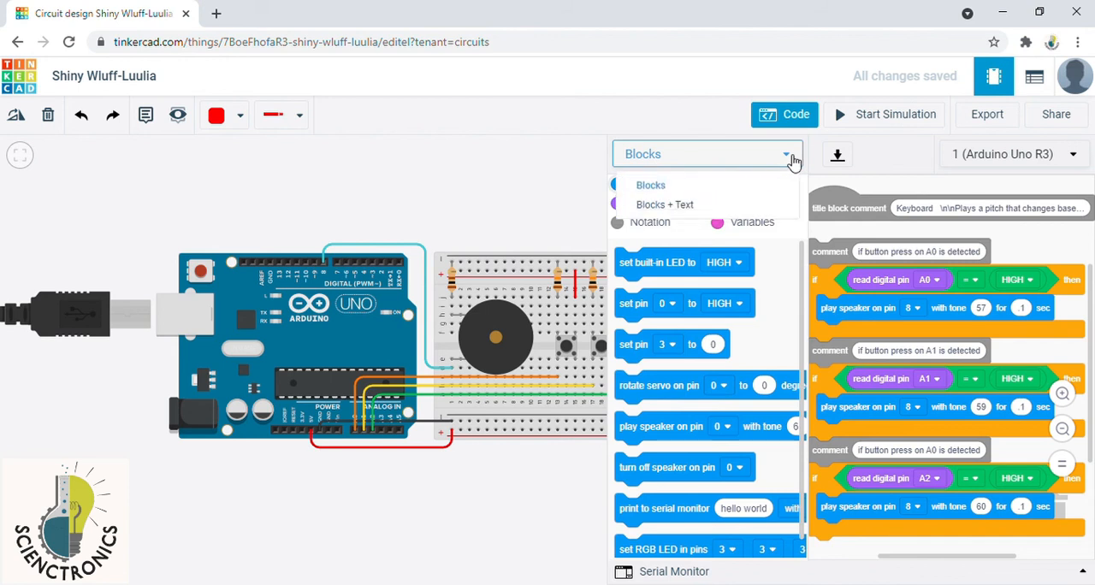
click(753, 232)
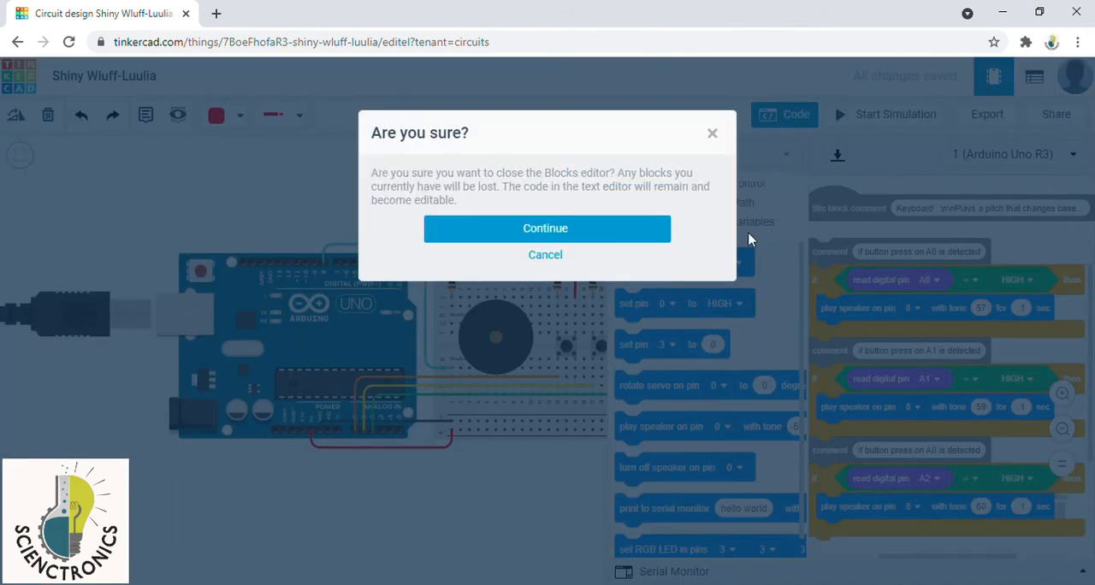
click(622, 234)
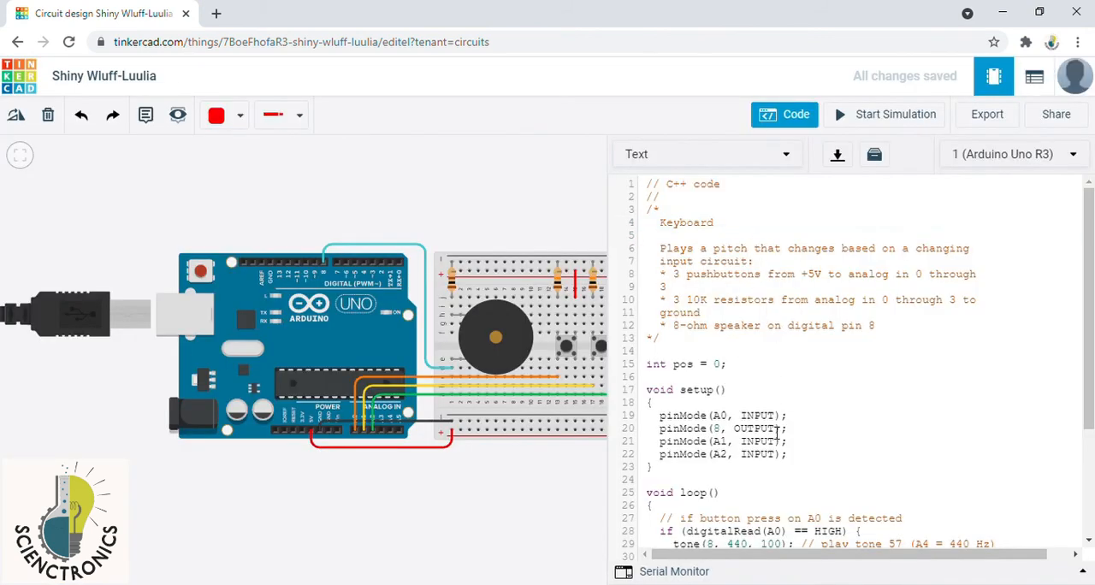
scroll(776, 436, down, 3)
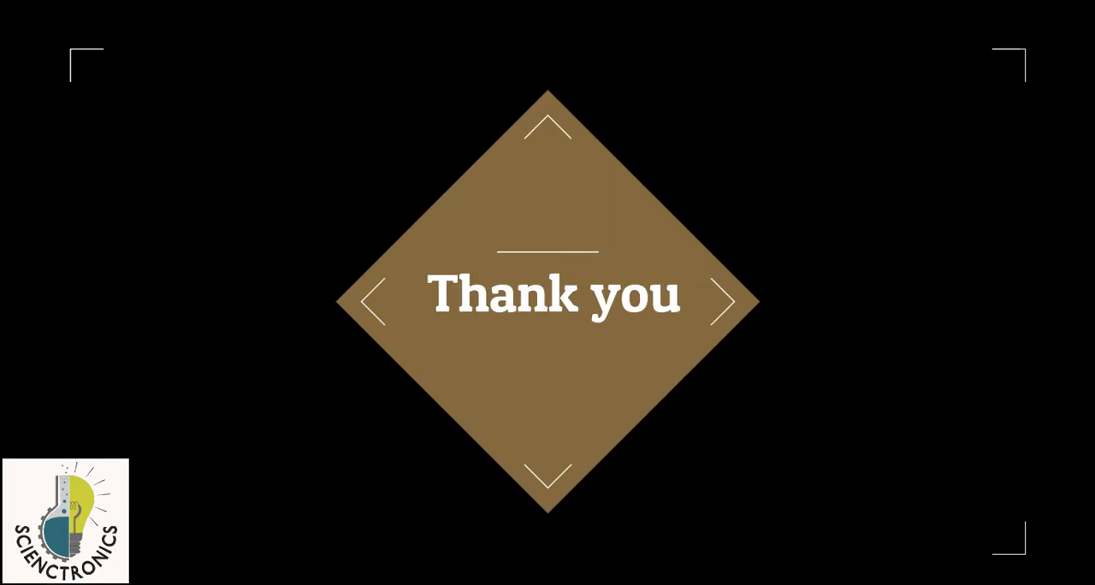